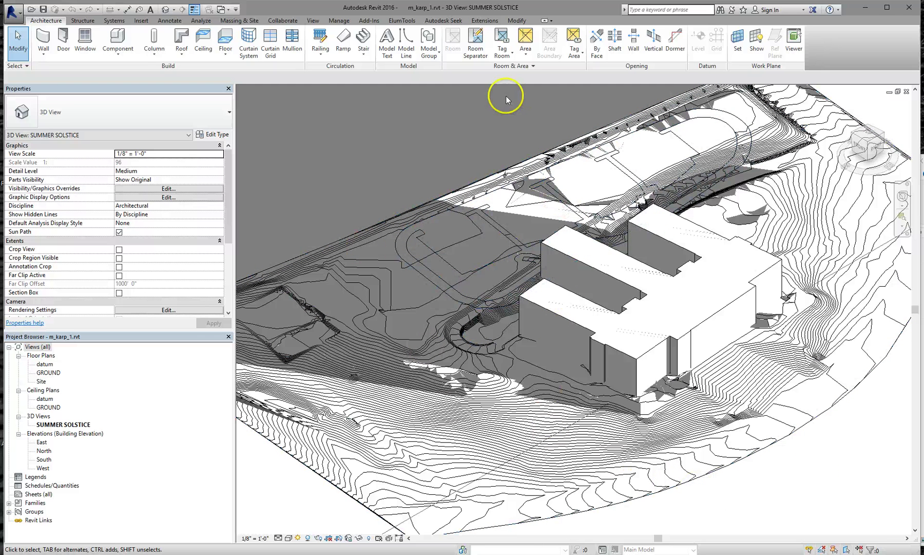
# Step: Review the project's location, weather and site settings, then close them without changes
pyautogui.click(343, 23)
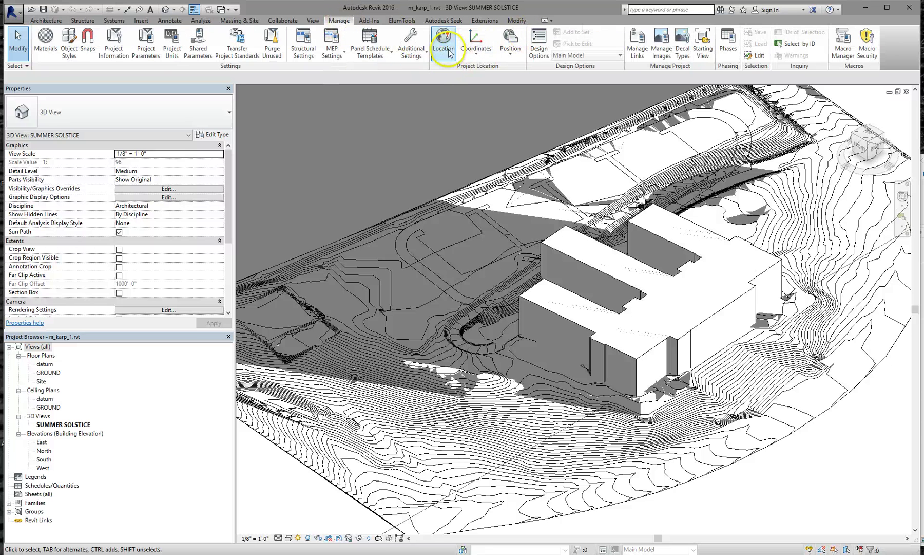
pyautogui.click(510, 55)
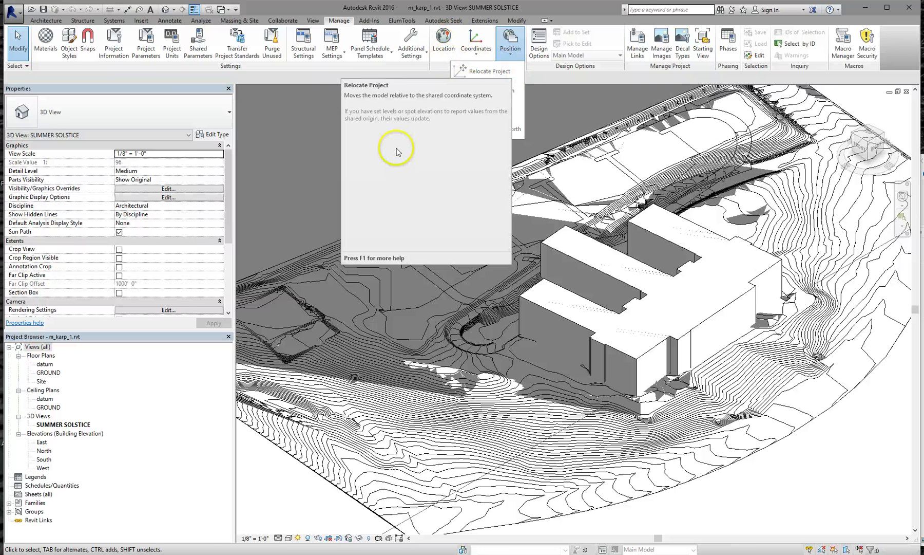
pyautogui.click(445, 42)
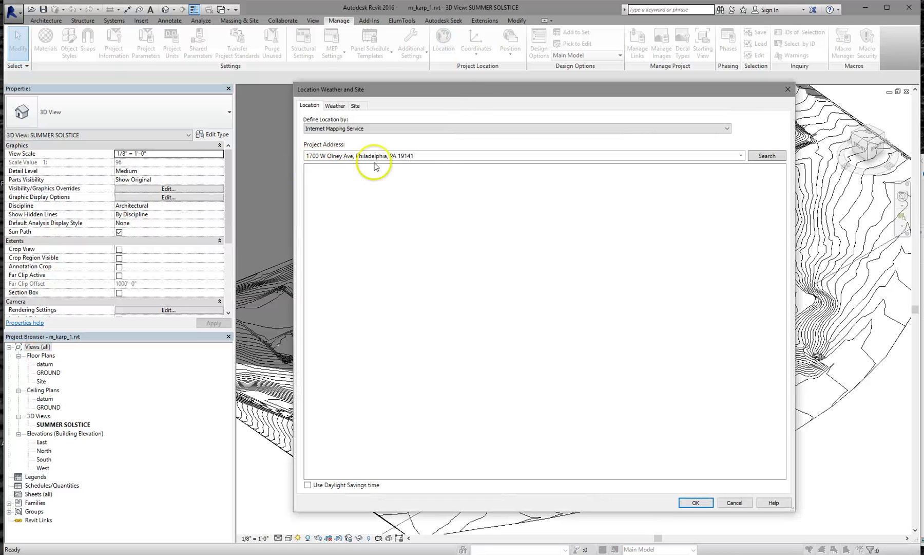
pyautogui.click(735, 503)
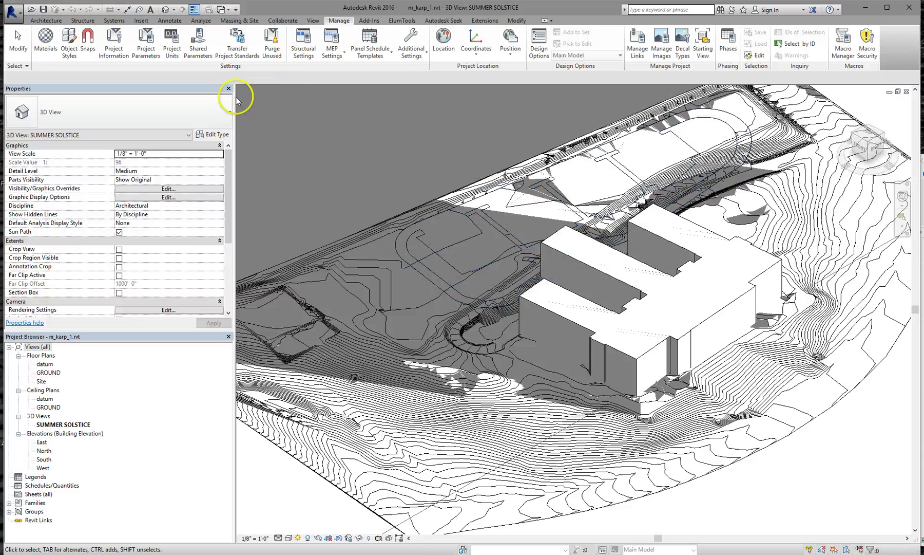
# Step: Open the Insight 360 solar analysis from the Analyze tab and move its window aside
pyautogui.click(201, 20)
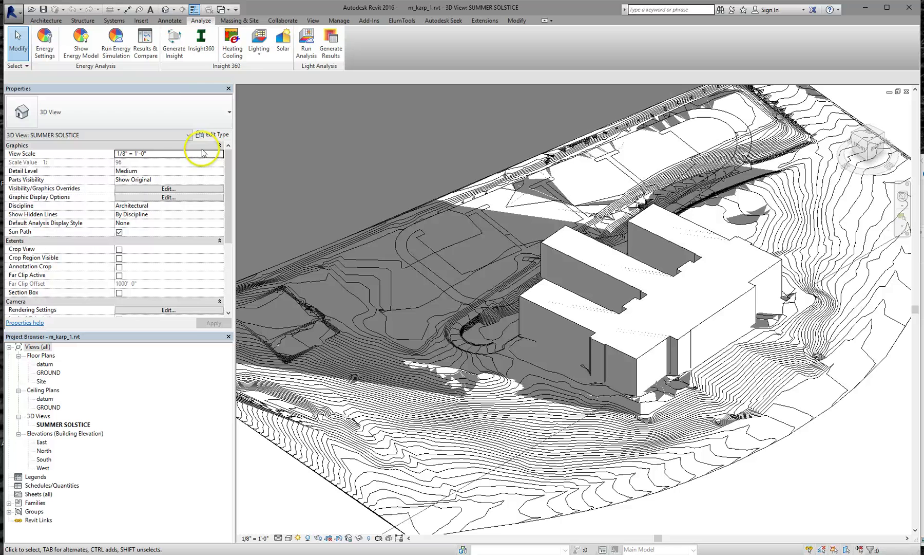
pyautogui.click(201, 43)
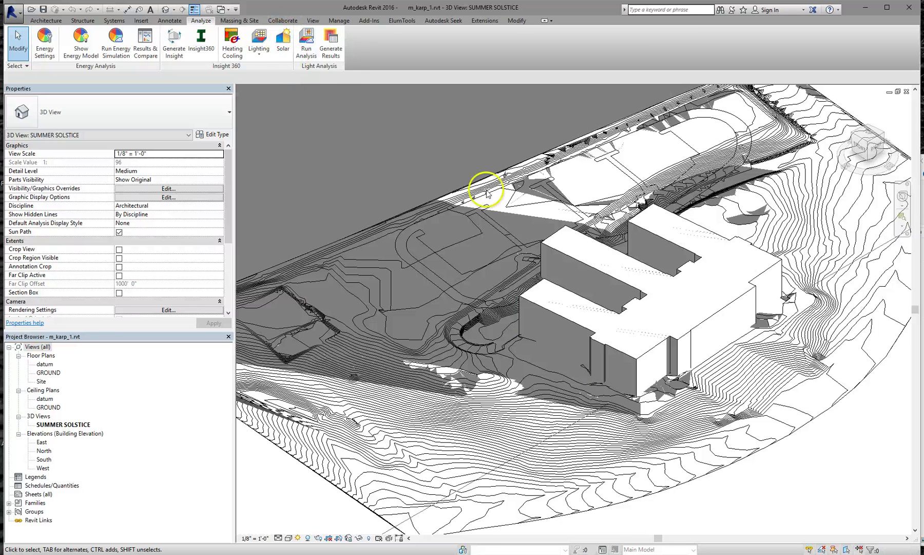
pyautogui.click(287, 46)
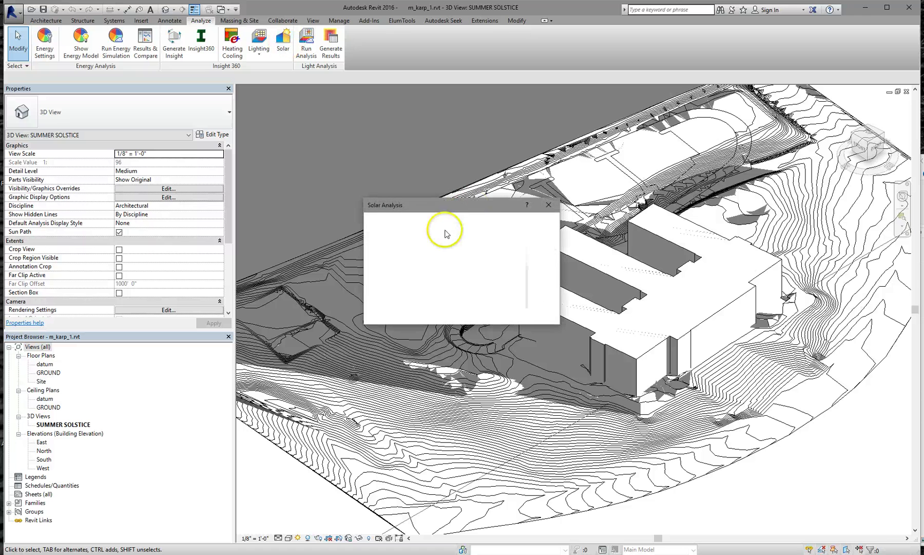
pyautogui.moveTo(479, 200); pyautogui.dragTo(368, 200)
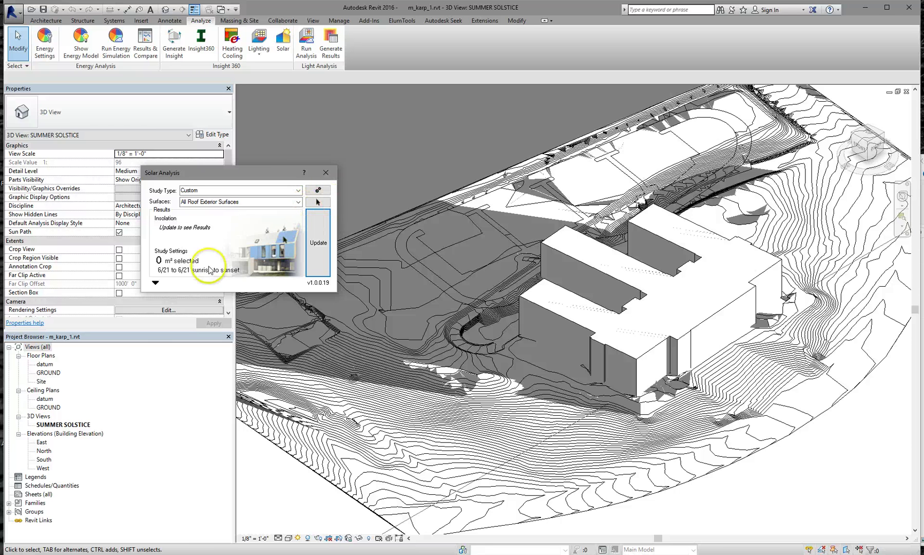
# Step: Keep Cumulative Insolation as the result type and report it in BTU/ft²
pyautogui.click(156, 283)
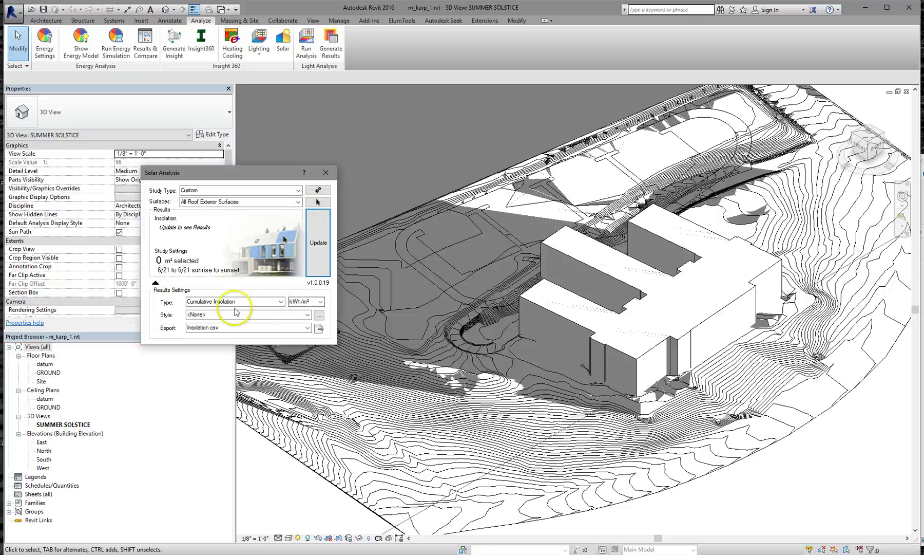
pyautogui.click(281, 302)
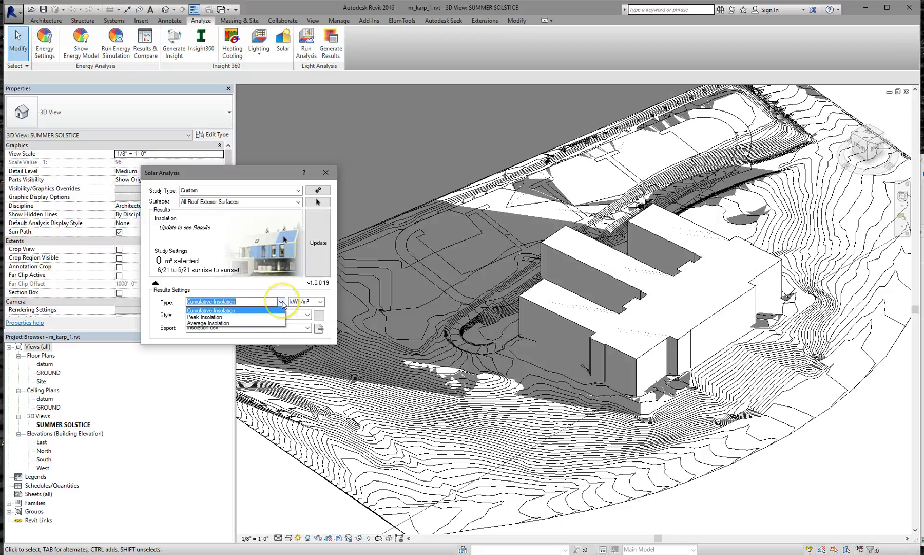
pyautogui.click(250, 310)
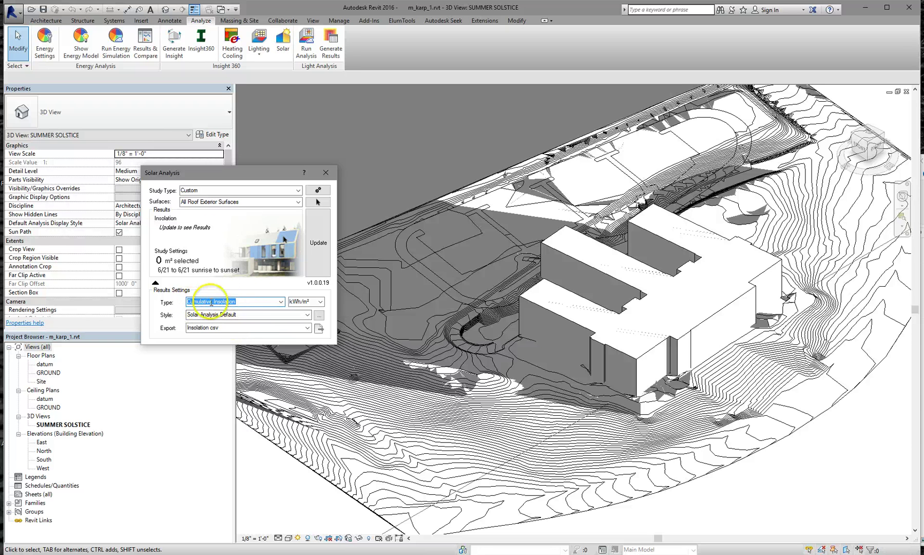
pyautogui.click(320, 302)
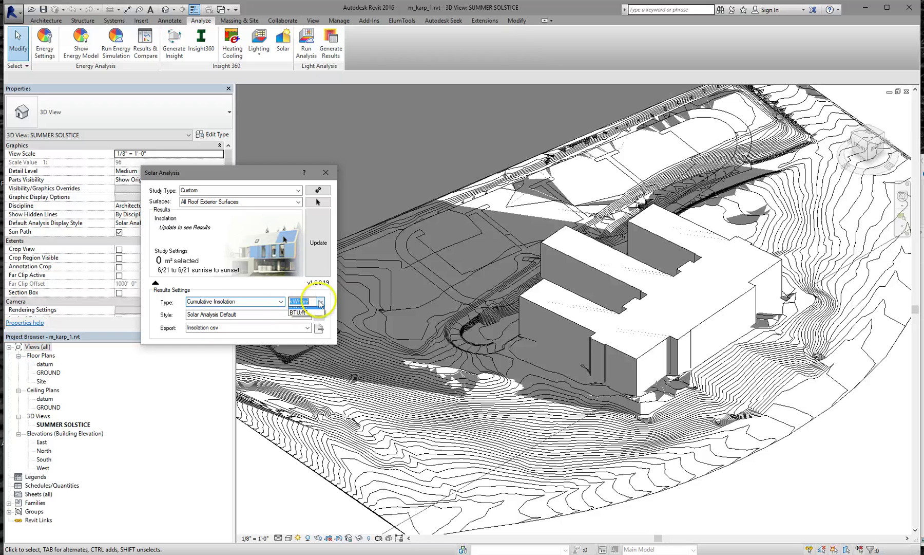
pyautogui.click(299, 322)
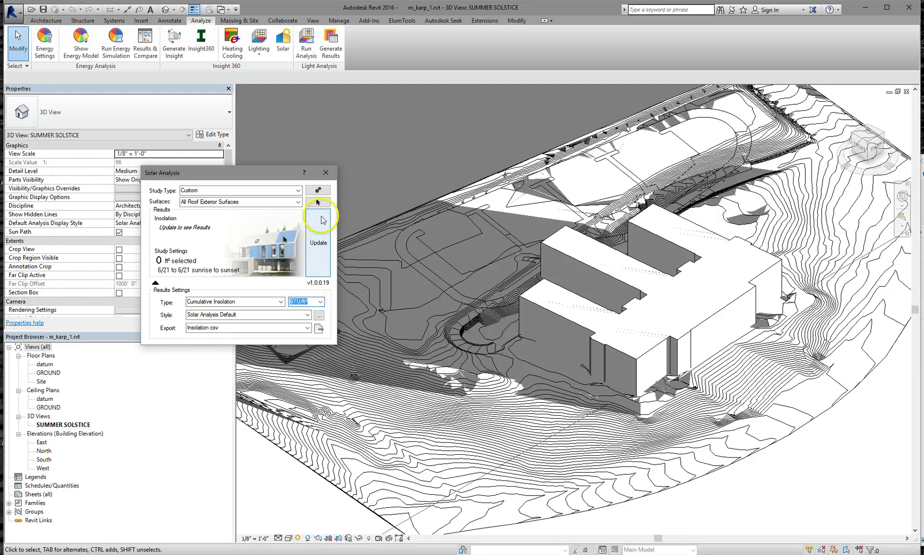
# Step: Set the study's analysis period to Full Annual and apply it
pyautogui.click(321, 192)
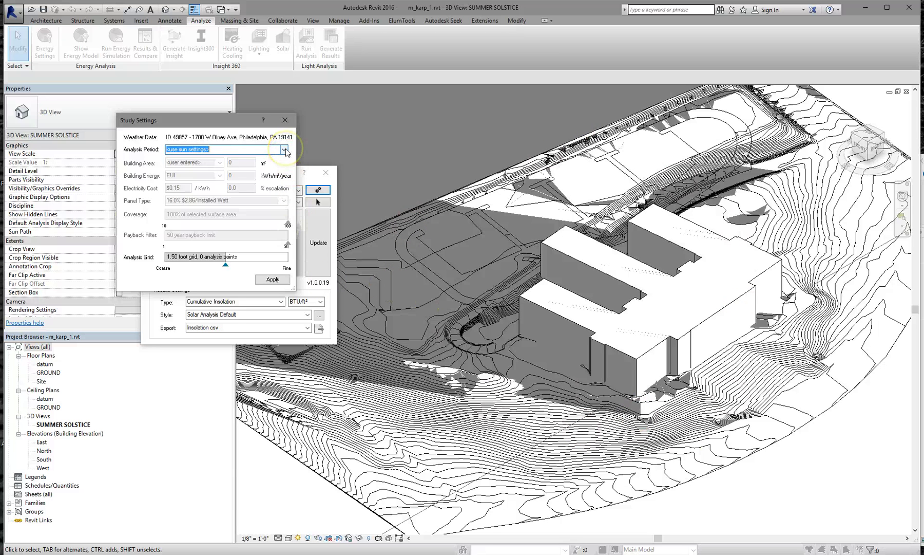
pyautogui.click(284, 149)
pyautogui.click(179, 159)
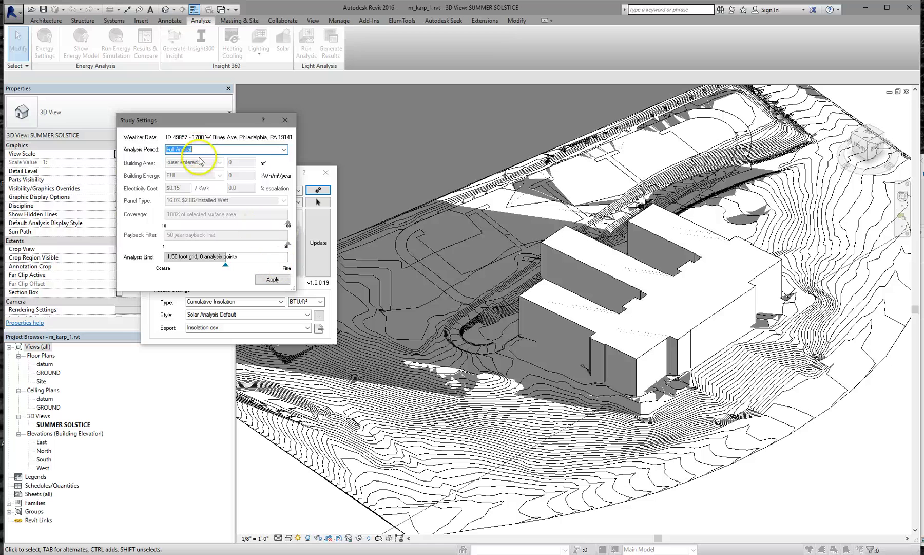
pyautogui.click(273, 279)
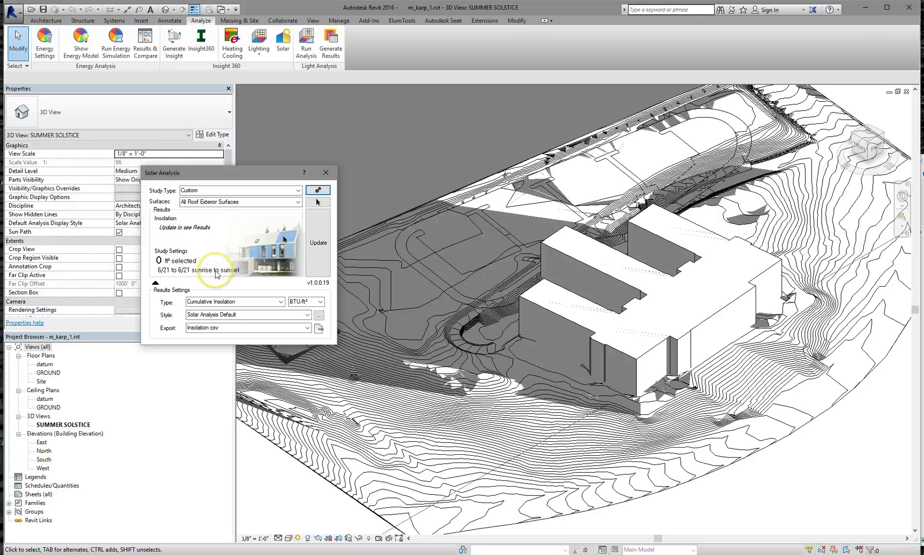
# Step: After glancing at the sun path options, re-apply Full Annual as the analysis period
pyautogui.click(300, 542)
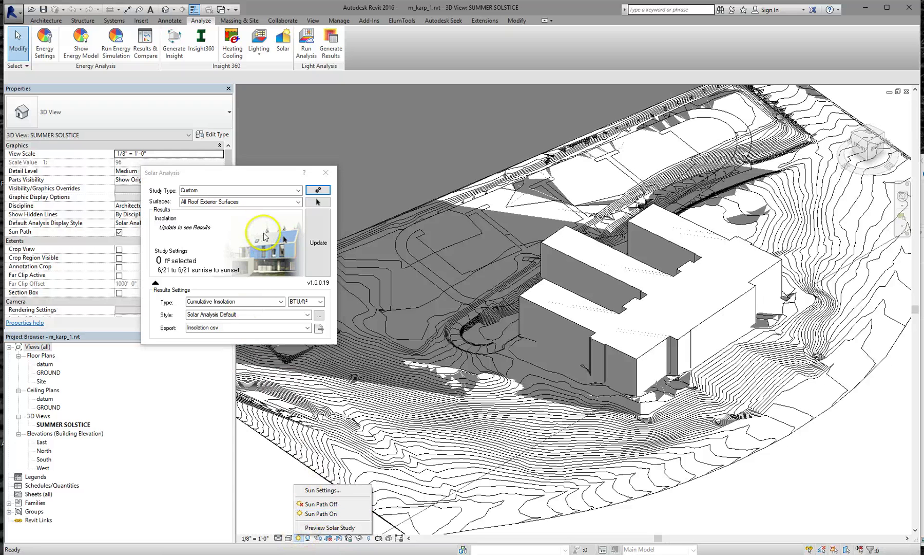
pyautogui.click(319, 205)
pyautogui.click(323, 190)
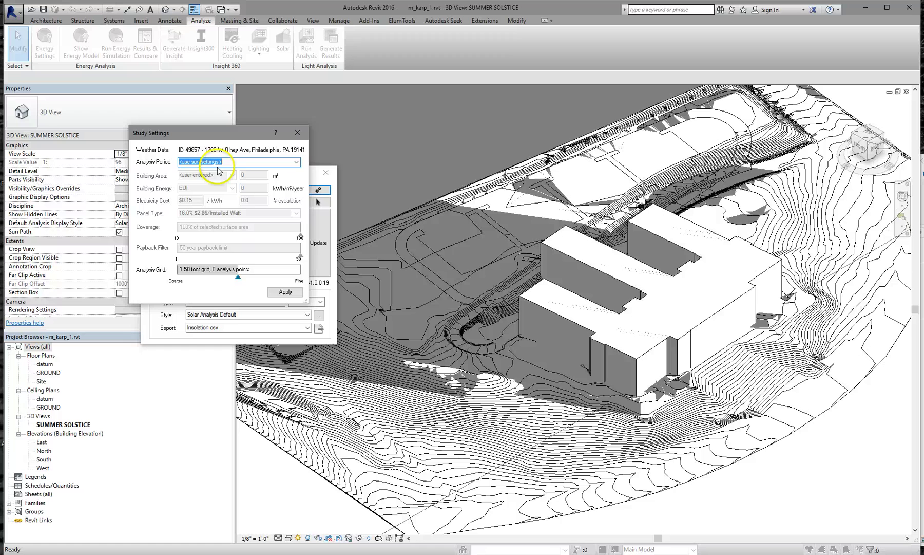
pyautogui.click(296, 162)
pyautogui.click(205, 170)
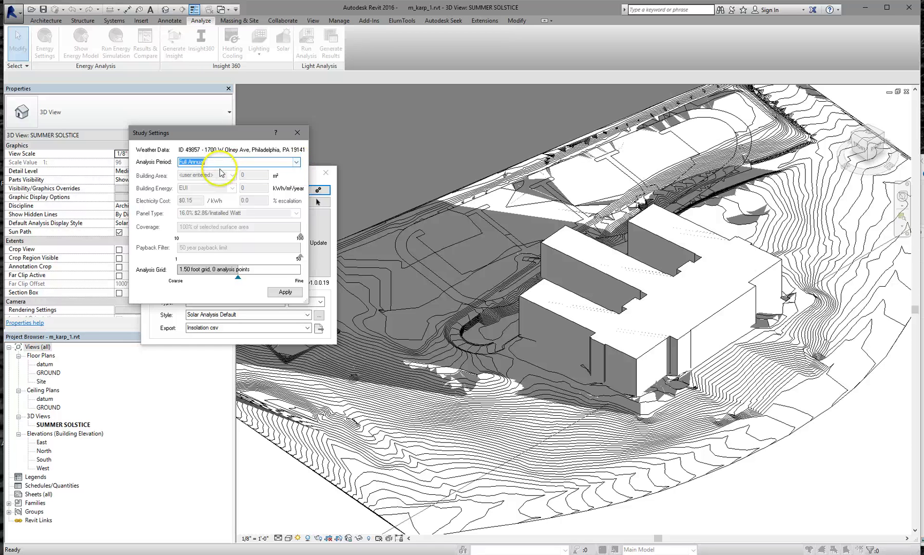
pyautogui.click(284, 292)
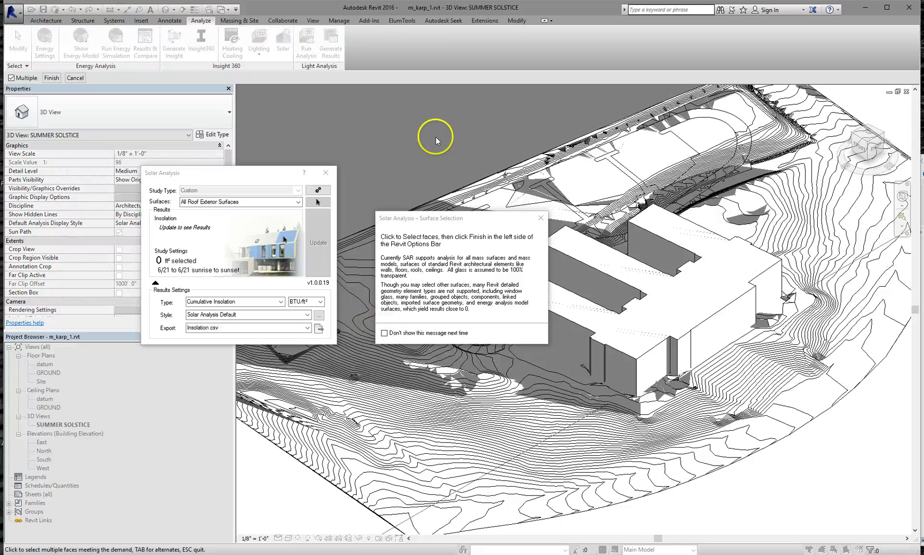
# Step: Window-select all the building faces as analysis surfaces, 314,568 ft² in total
pyautogui.moveTo(435, 136); pyautogui.dragTo(842, 473)
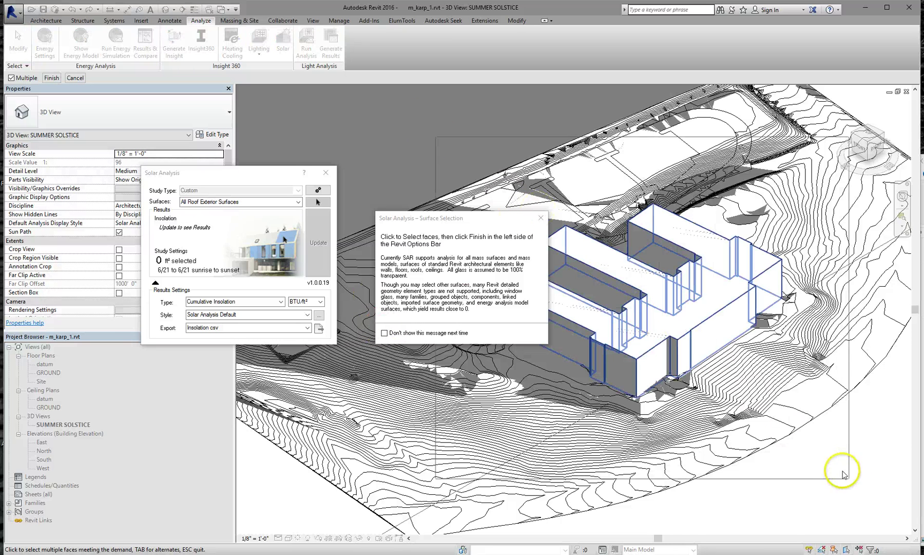
pyautogui.click(704, 394)
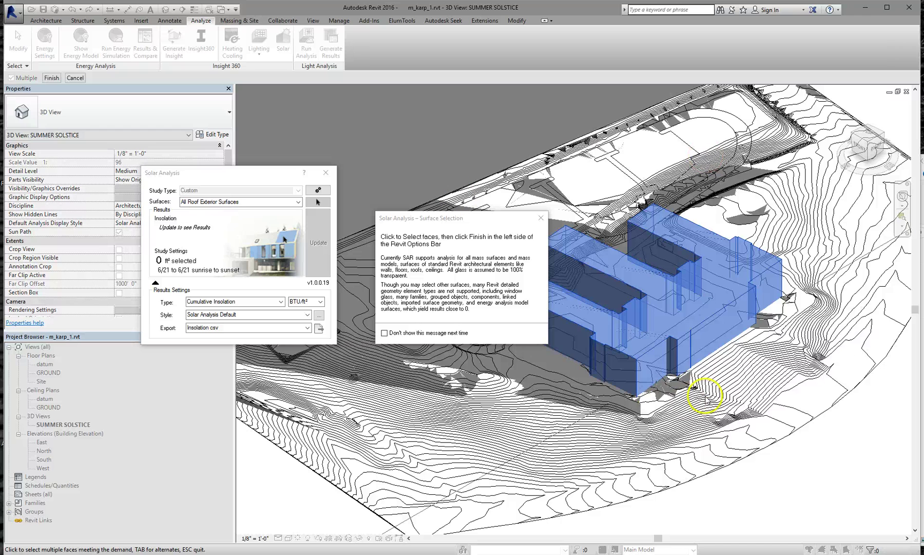
pyautogui.click(540, 219)
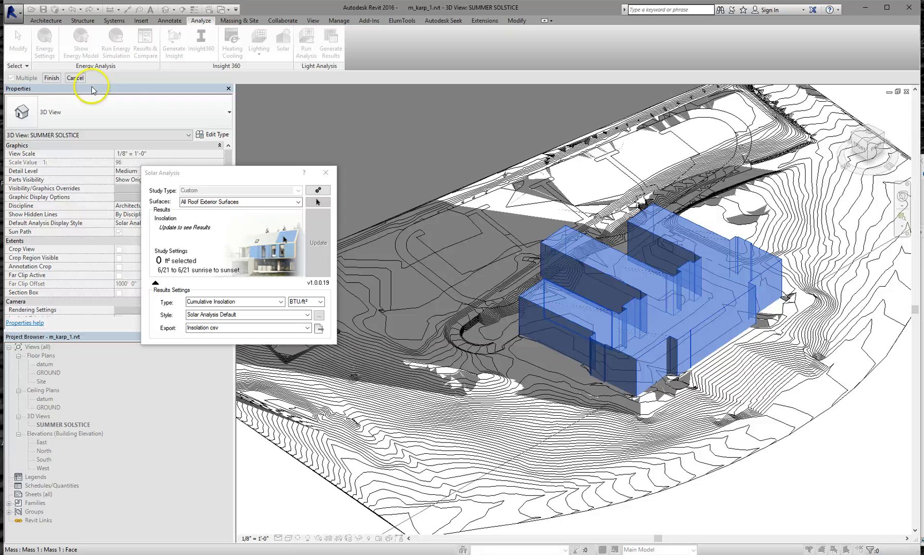
pyautogui.click(52, 78)
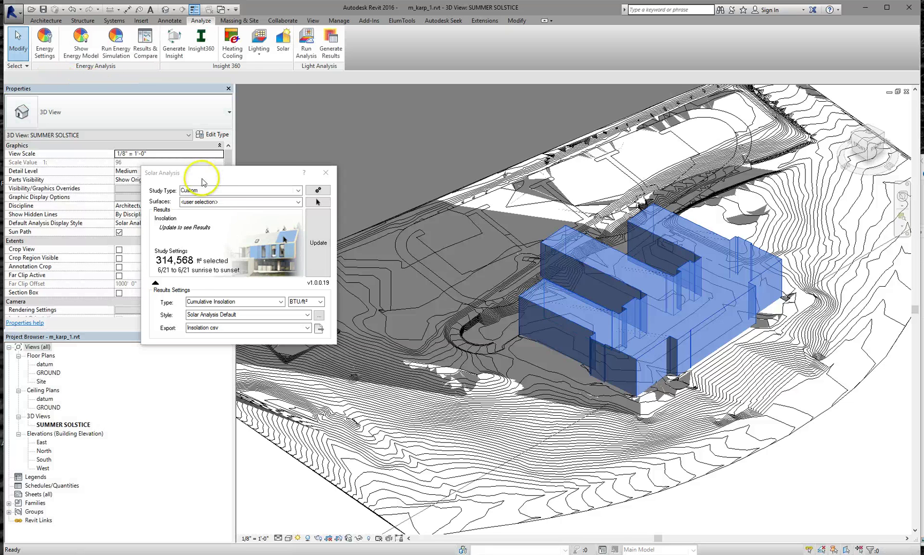
# Step: Update the solar study to compute 287,209,816 BTU cumulative insolation on the building faces
pyautogui.click(318, 260)
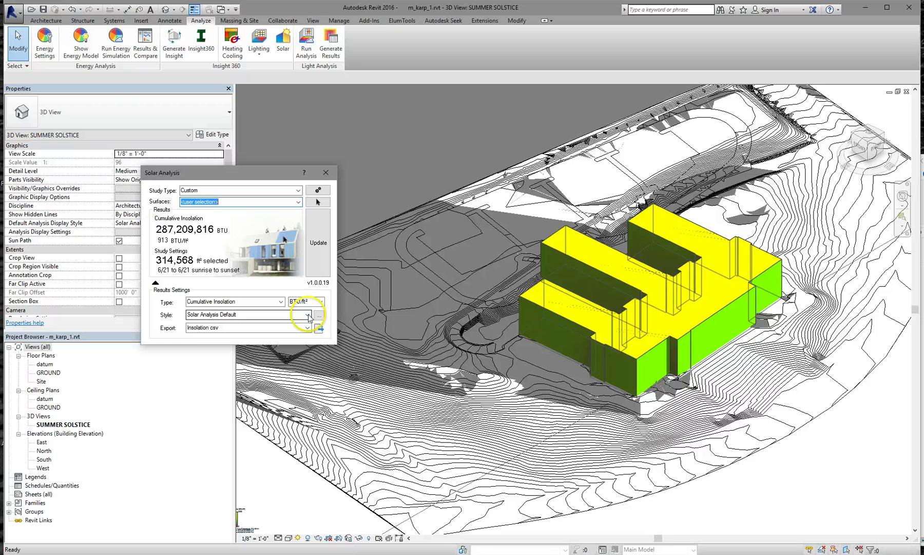
# Step: In the Solar Analysis Default display style's colour settings, make the Max colour red
pyautogui.click(319, 316)
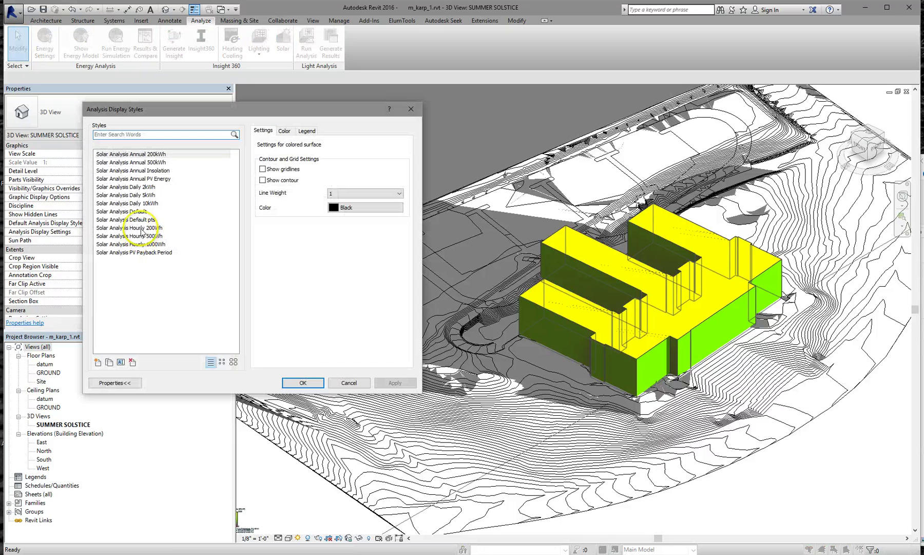
pyautogui.click(124, 211)
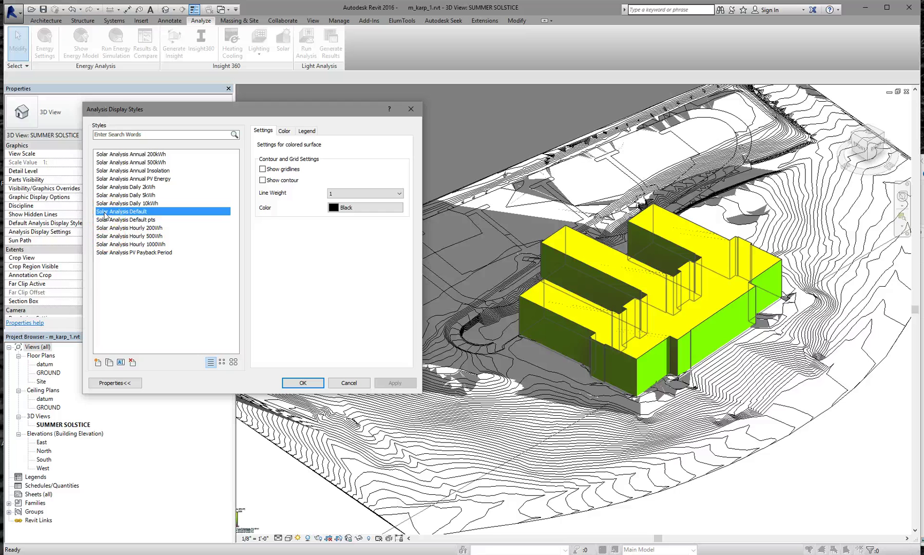
pyautogui.click(285, 131)
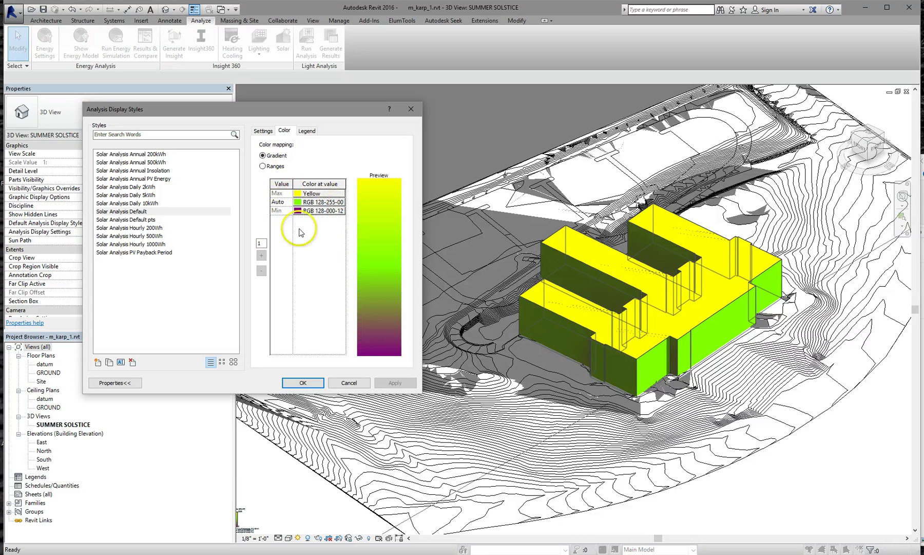
pyautogui.click(313, 194)
pyautogui.click(165, 261)
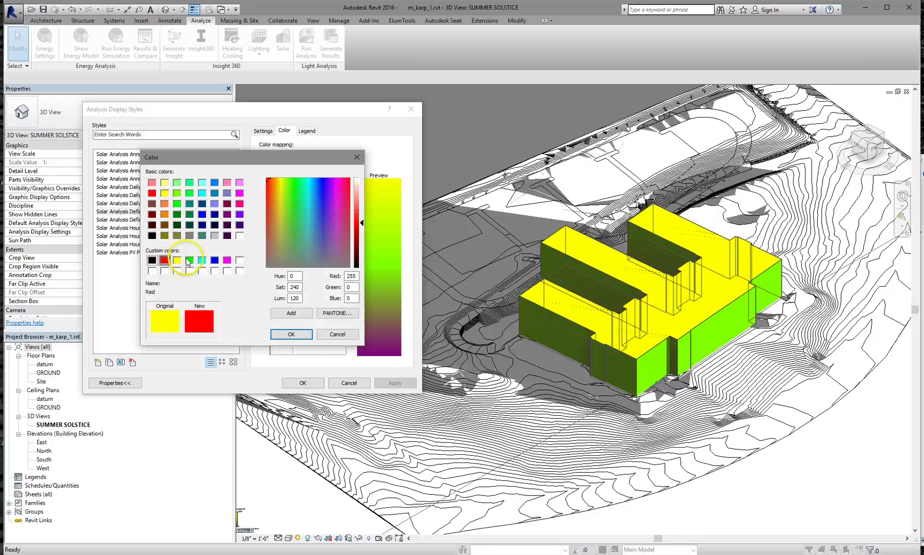
pyautogui.click(290, 333)
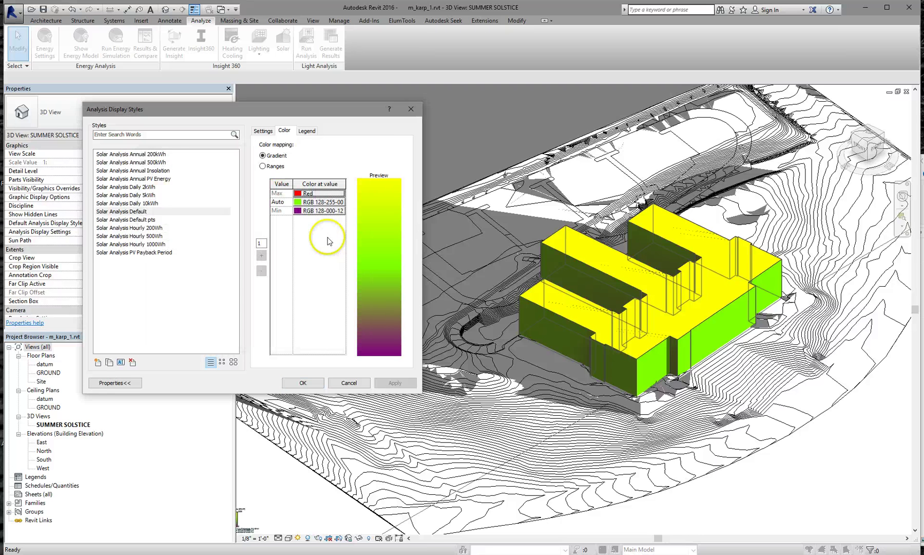
# Step: Set the Auto colour to yellow and Min to blue, then apply the style
pyautogui.click(316, 202)
pyautogui.click(179, 259)
pyautogui.click(289, 330)
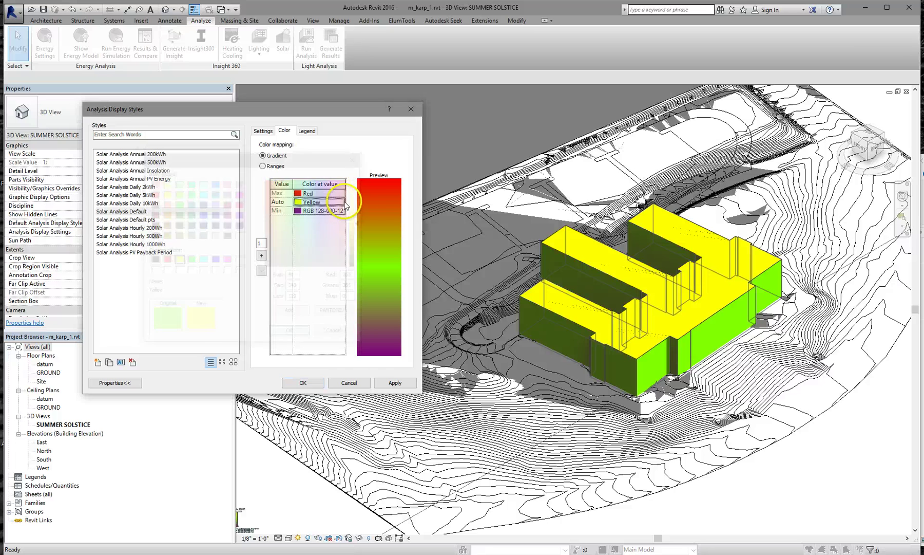
pyautogui.click(311, 211)
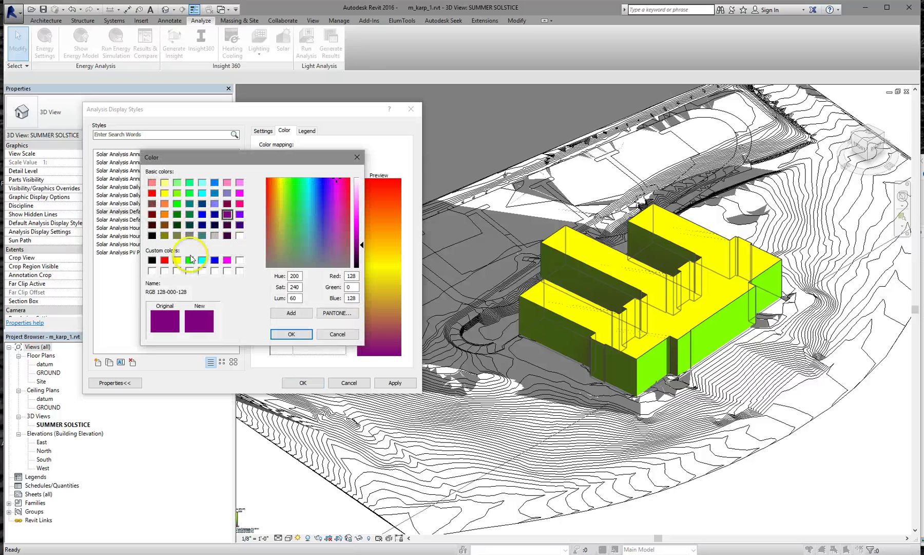
pyautogui.click(215, 260)
pyautogui.click(284, 337)
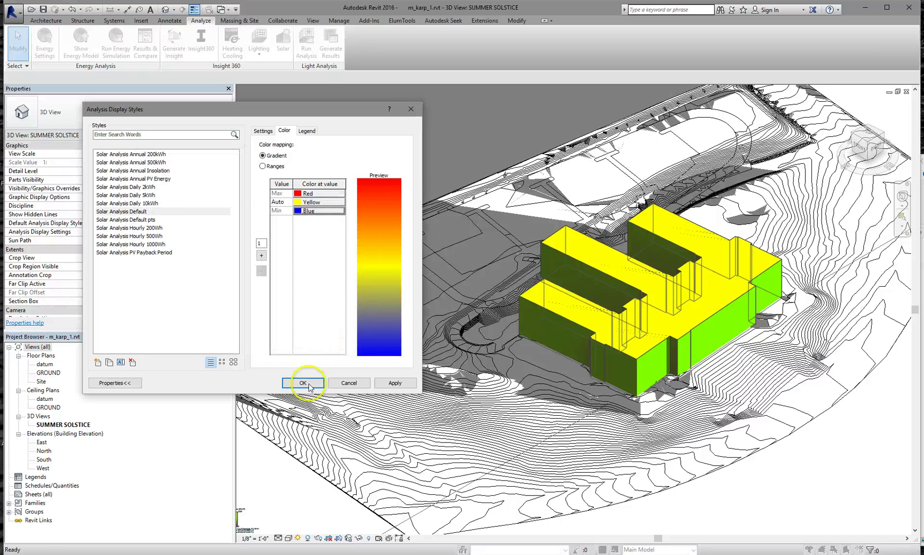
pyautogui.click(298, 384)
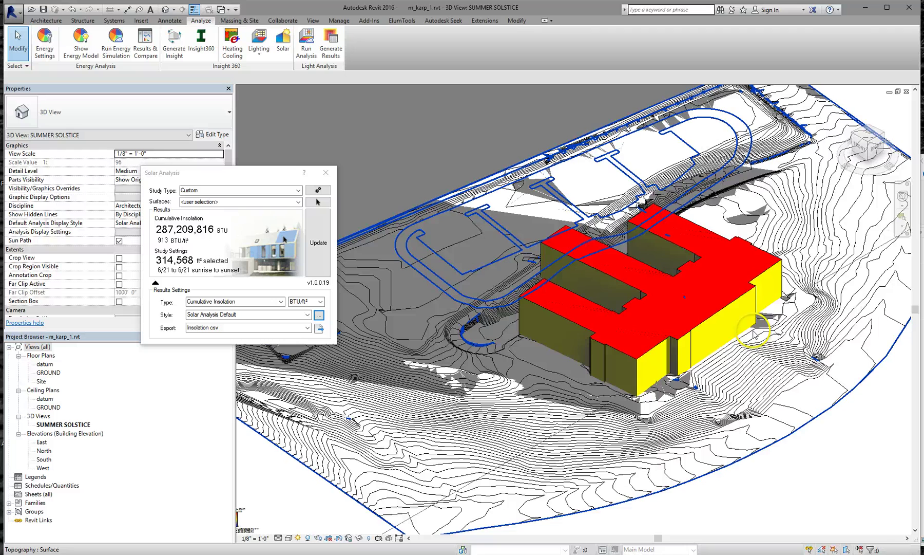
# Step: Enter face-selection mode to pick new surfaces for the solar analysis
pyautogui.click(786, 275)
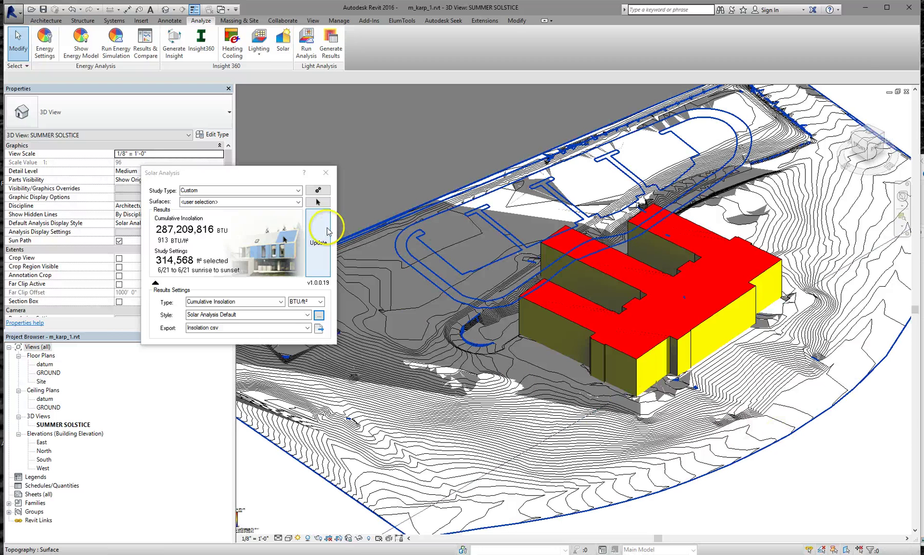
# Step: Deselect the roof faces so only the walls, 238,615 ft², remain analysed
pyautogui.click(323, 204)
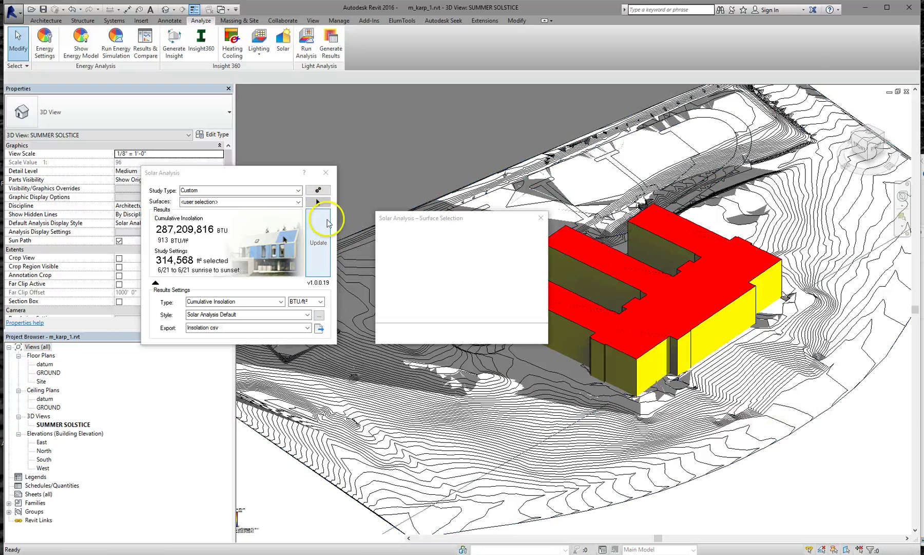
pyautogui.click(384, 333)
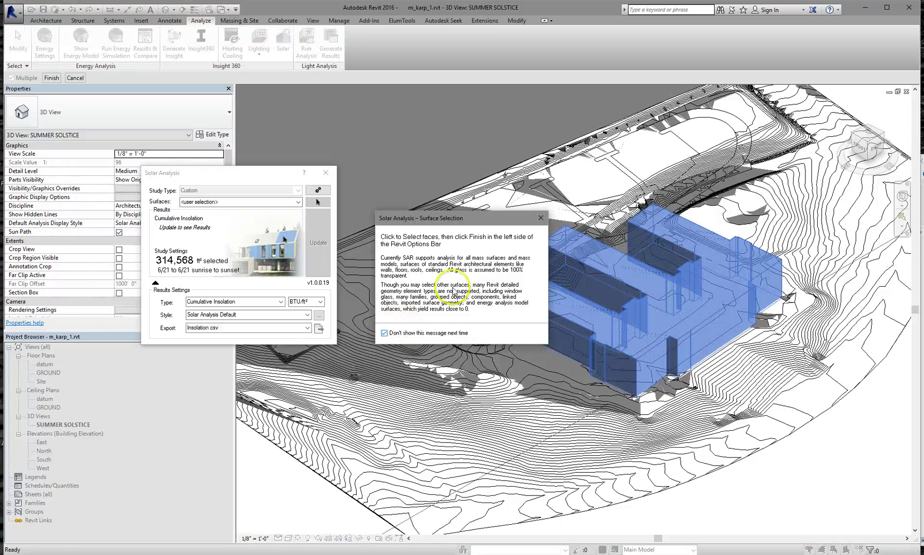
pyautogui.click(541, 220)
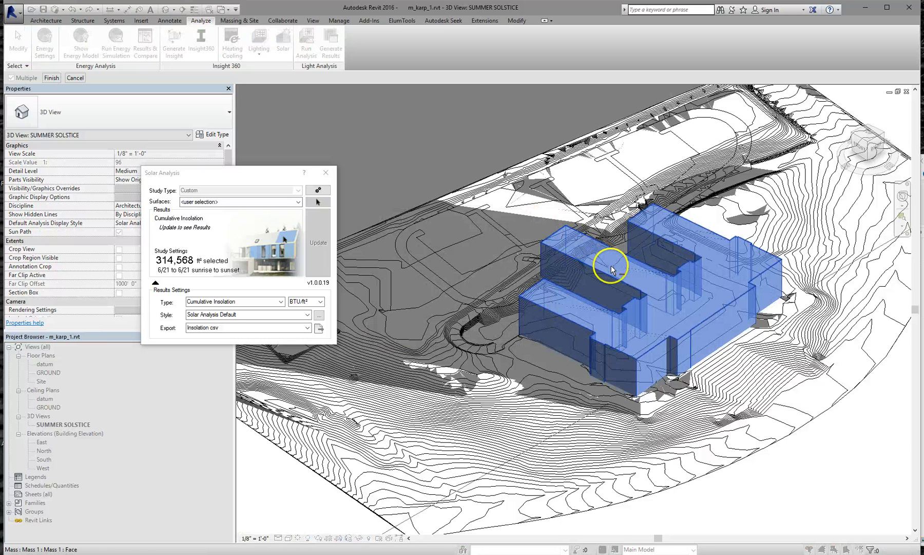
pyautogui.click(611, 270)
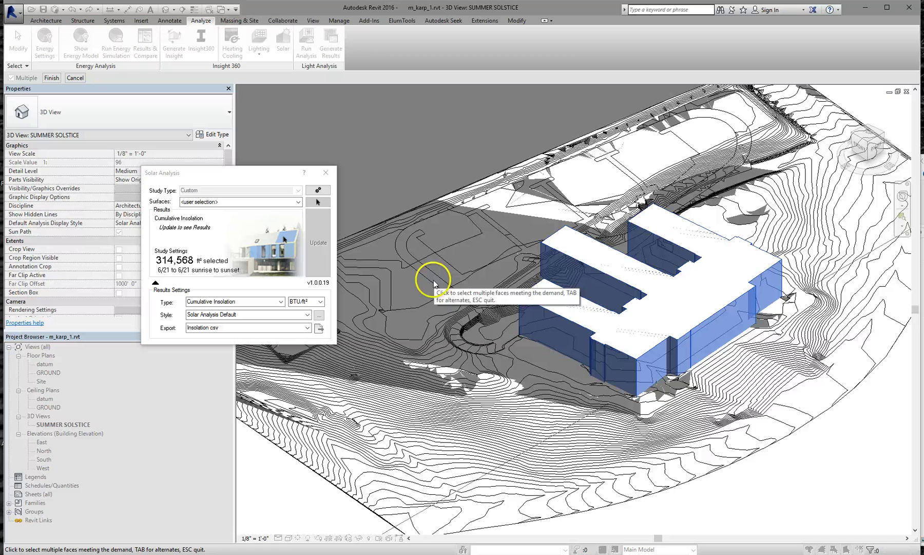
pyautogui.click(318, 242)
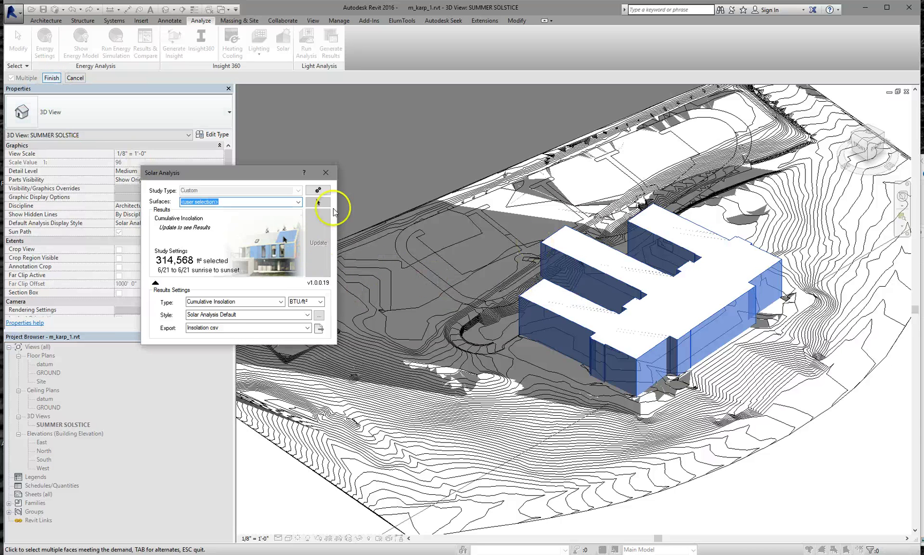
pyautogui.click(51, 78)
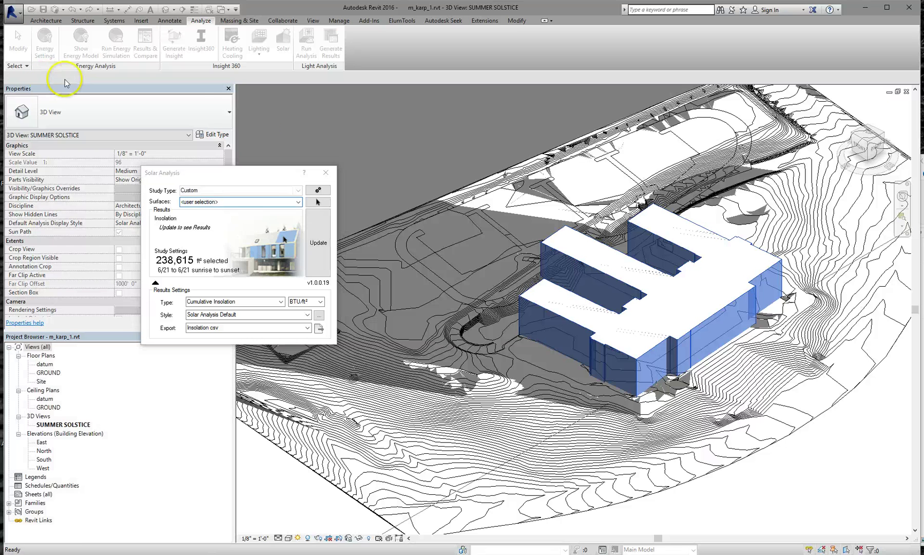
# Step: Update the wall-only study to 122,347,779 BTU (513 BTU/ft²) and check the study settings
pyautogui.click(320, 242)
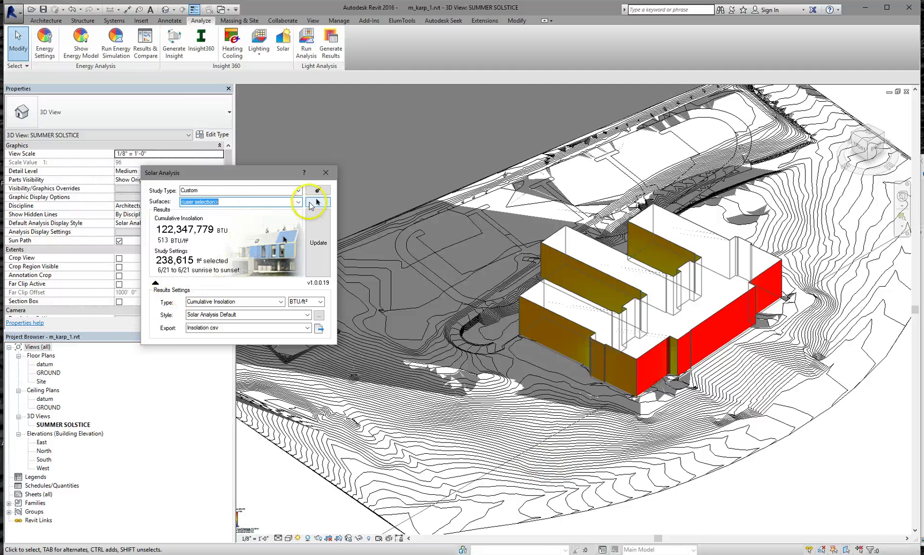
pyautogui.click(318, 190)
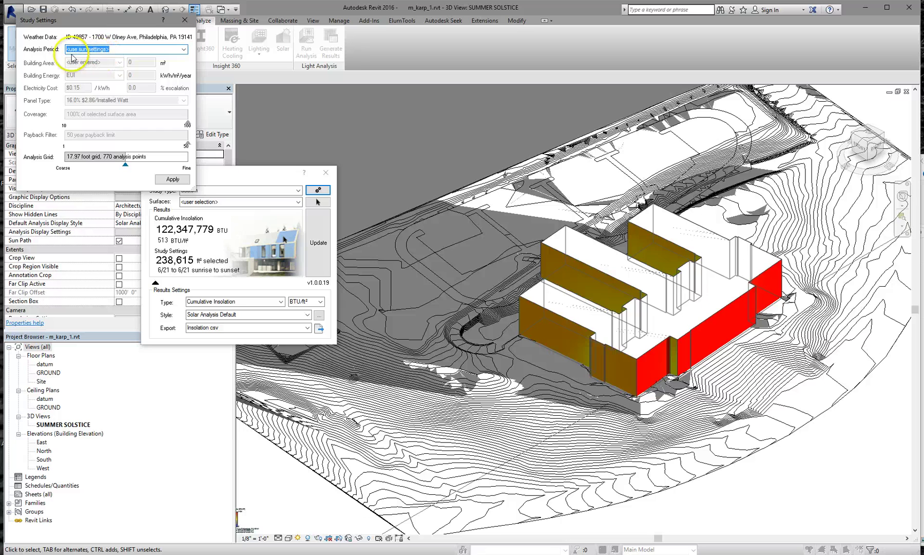
pyautogui.click(184, 21)
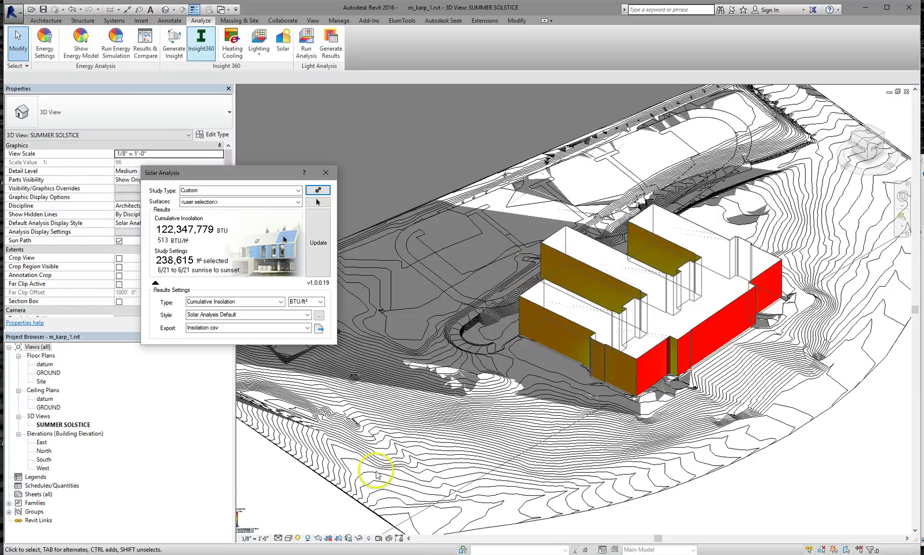
# Step: Orbit and zoom around the site to inspect the wall insolation, ending on a top view
pyautogui.keyDown('shift'); pyautogui.moveTo(544, 465); pyautogui.dragTo(530, 365, button='middle'); pyautogui.keyUp('shift')
pyautogui.scroll(-10, 359, 313)
pyautogui.scroll(5, 534, 343)
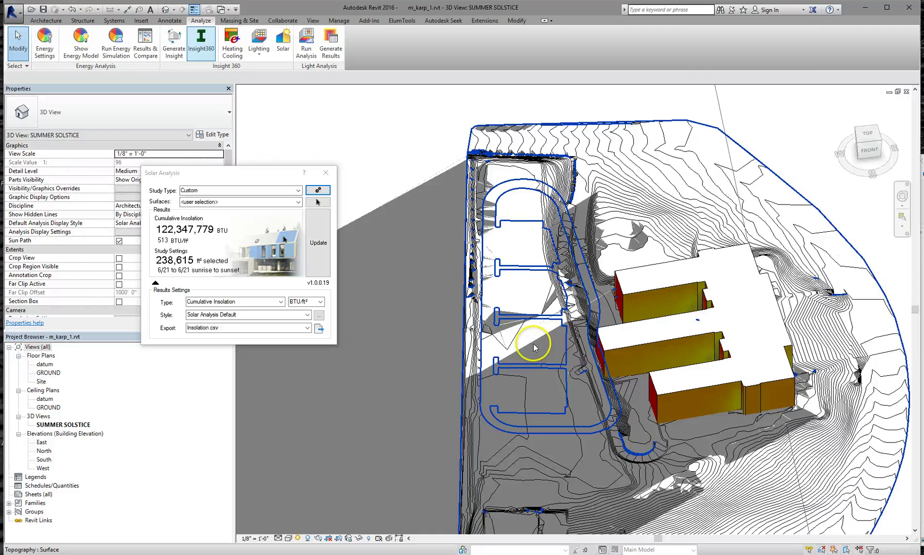
pyautogui.keyDown('shift'); pyautogui.moveTo(670, 408); pyautogui.dragTo(760, 405, button='middle'); pyautogui.keyUp('shift')
pyautogui.keyDown('shift'); pyautogui.moveTo(770, 348); pyautogui.dragTo(511, 358, button='middle'); pyautogui.keyUp('shift')
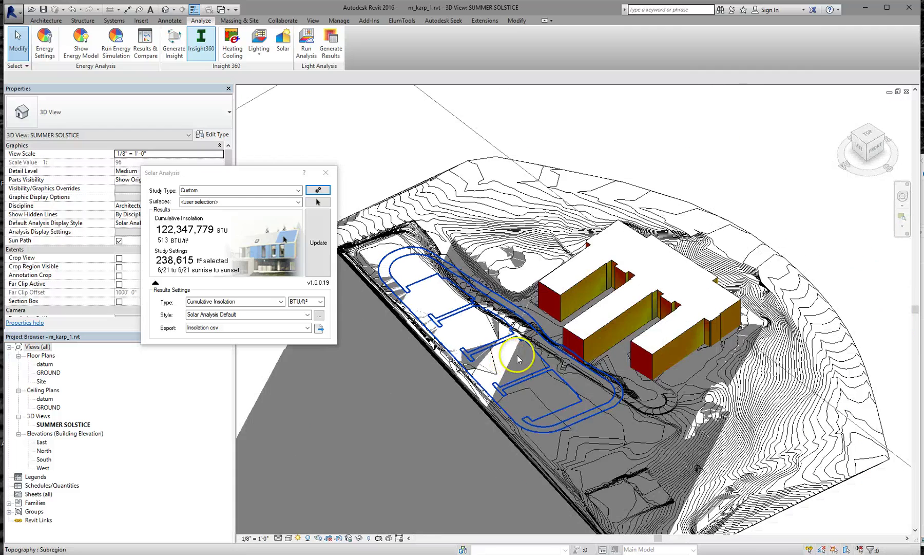
pyautogui.click(613, 270)
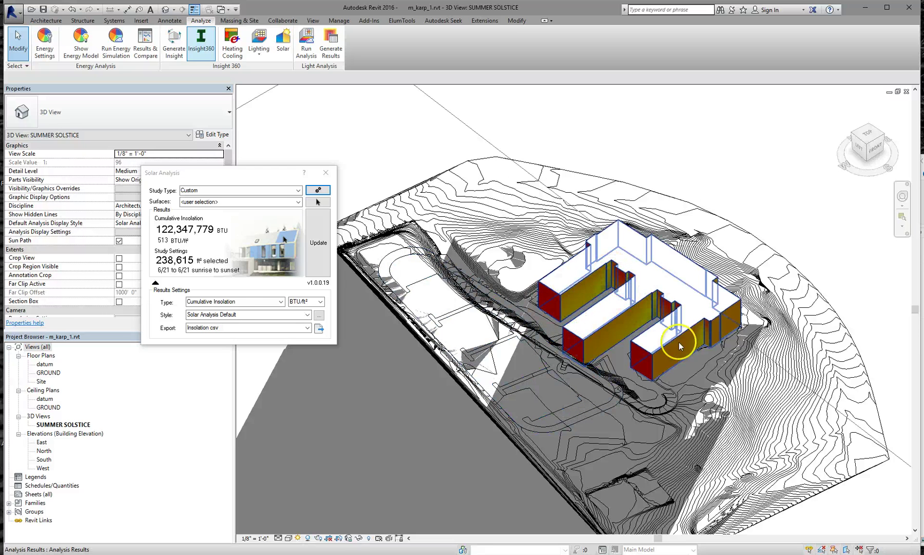
pyautogui.keyDown('shift'); pyautogui.moveTo(679, 343); pyautogui.dragTo(518, 414, button='middle'); pyautogui.keyUp('shift')
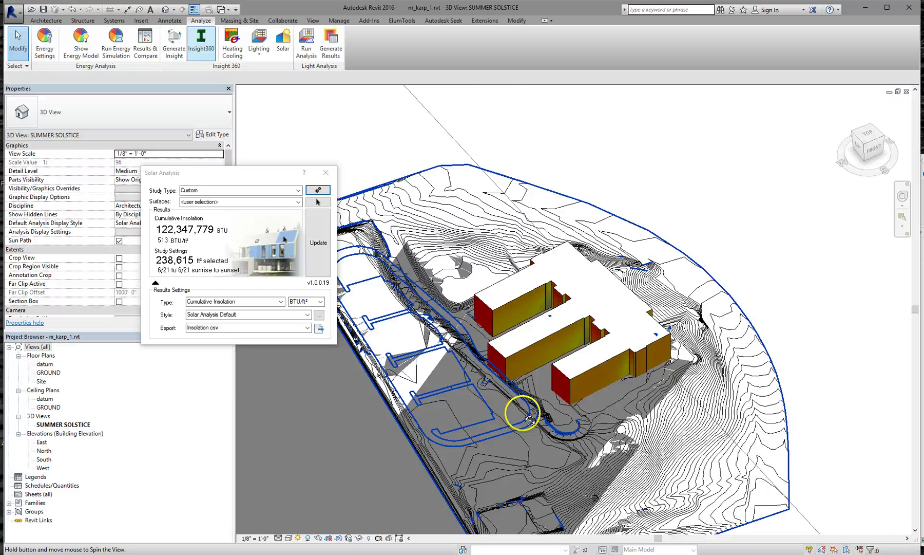
pyautogui.click(873, 145)
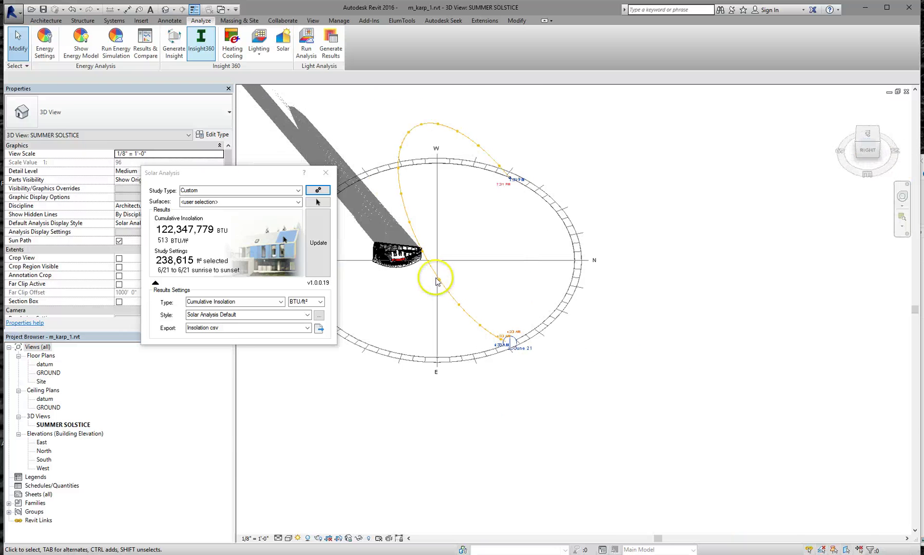
pyautogui.scroll(5, 382, 260)
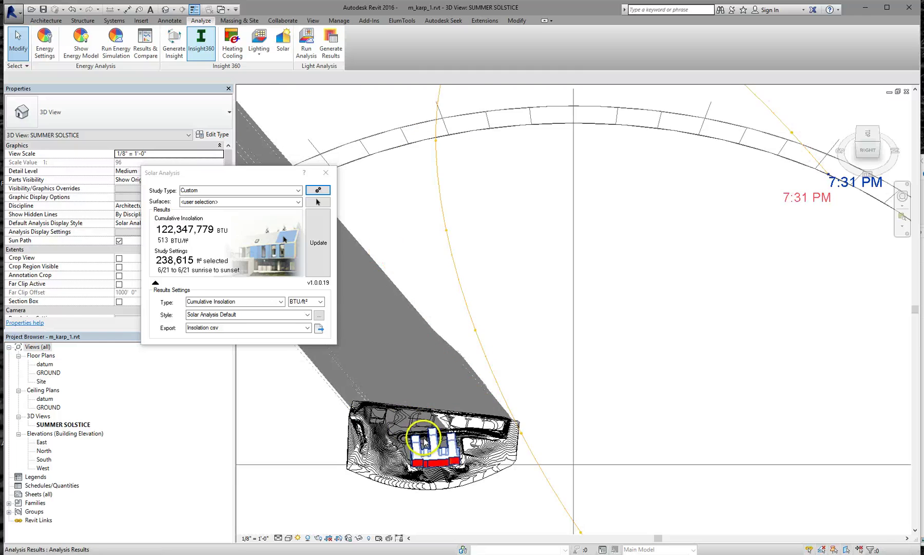
pyautogui.scroll(2, 539, 343)
pyautogui.scroll(2, 520, 366)
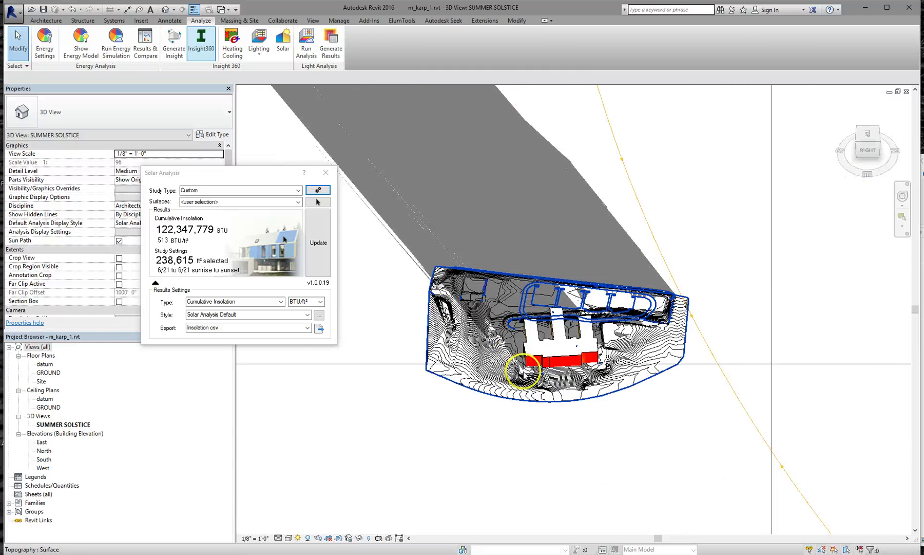
pyautogui.scroll(4, 524, 373)
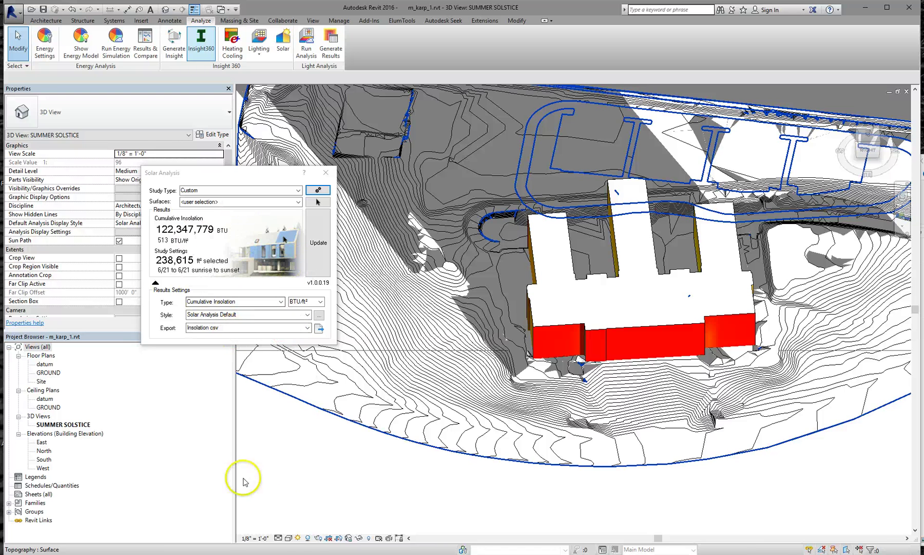
# Step: Switch the sun settings to a Multi-Day study using the One Year Solar Study preset
pyautogui.click(298, 537)
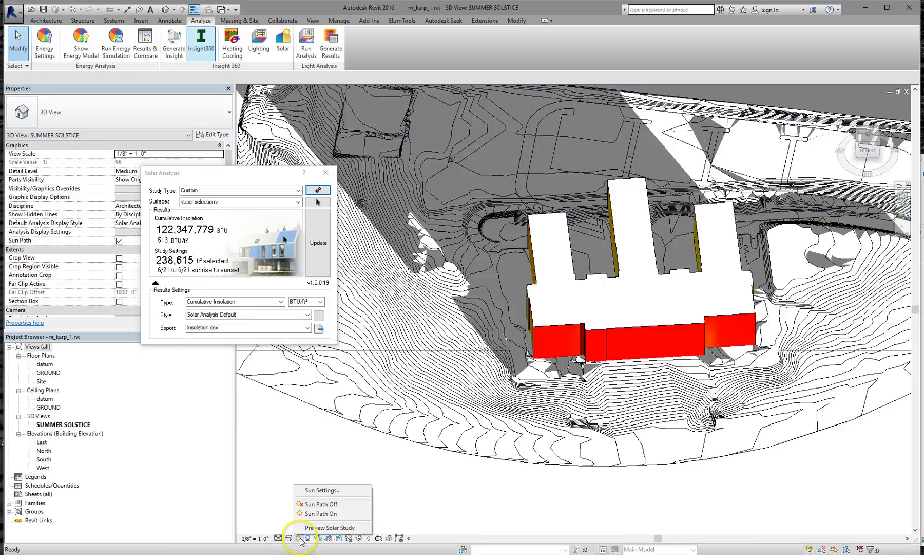
pyautogui.click(320, 490)
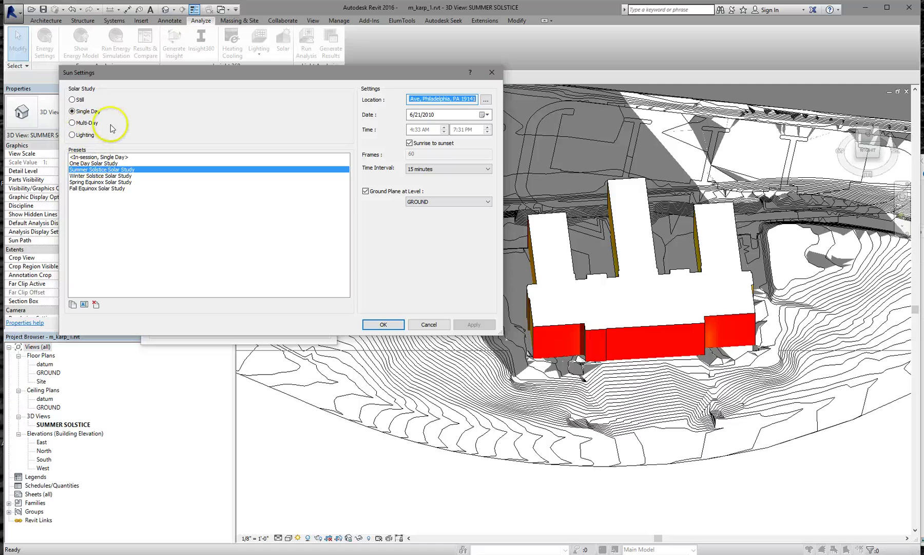
pyautogui.click(72, 123)
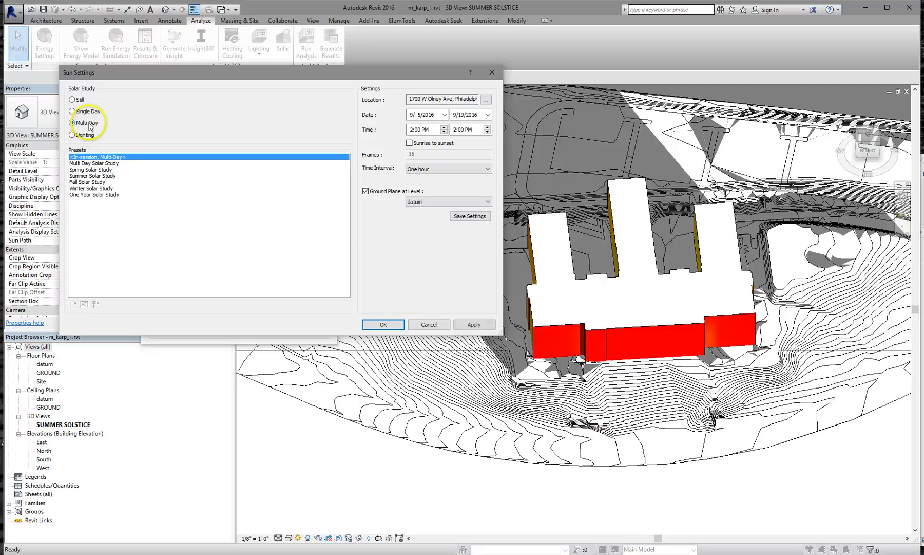
pyautogui.click(78, 195)
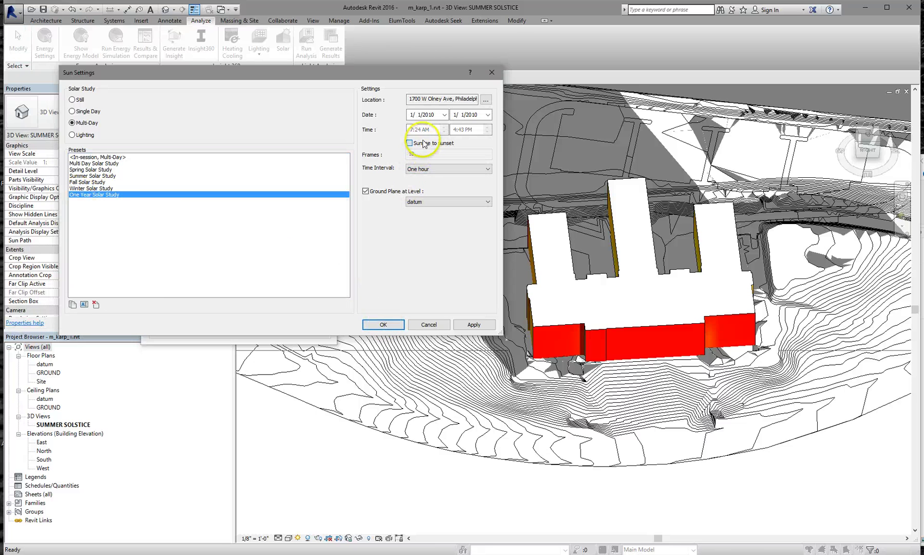
pyautogui.click(383, 325)
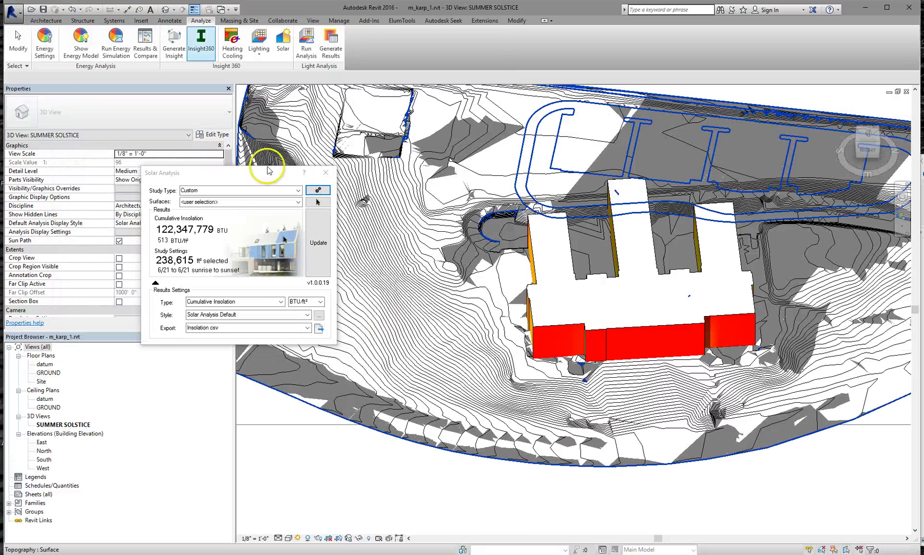
pyautogui.click(319, 251)
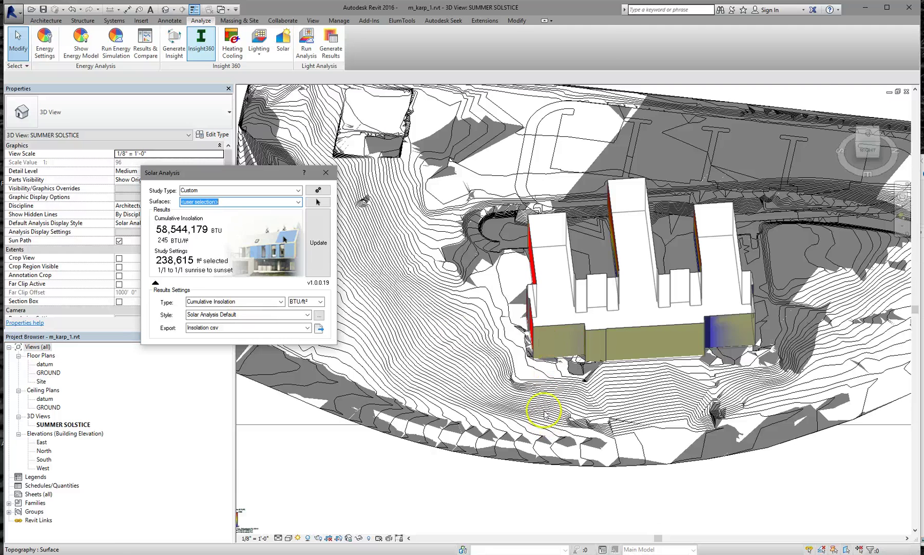
pyautogui.scroll(-2, 545, 412)
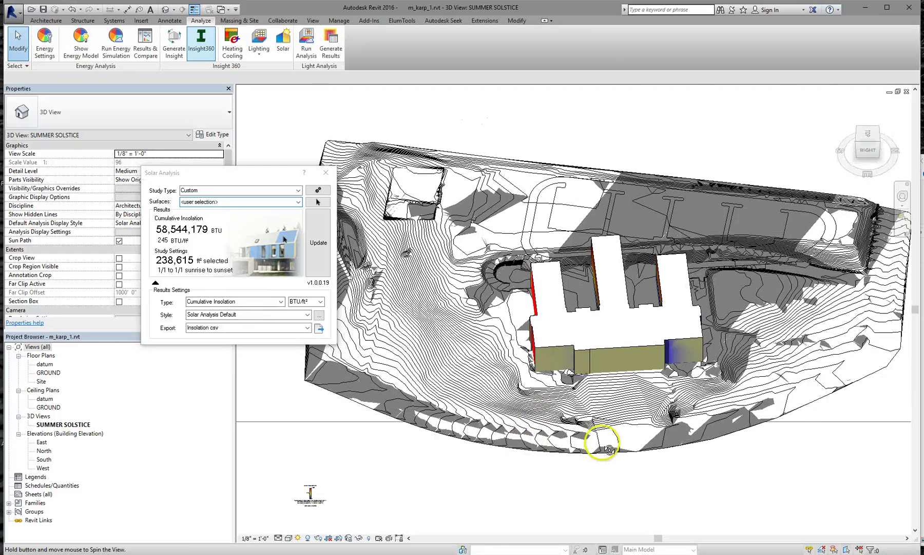
pyautogui.keyDown('shift'); pyautogui.moveTo(609, 450); pyautogui.dragTo(610, 433, button='middle'); pyautogui.keyUp('shift')
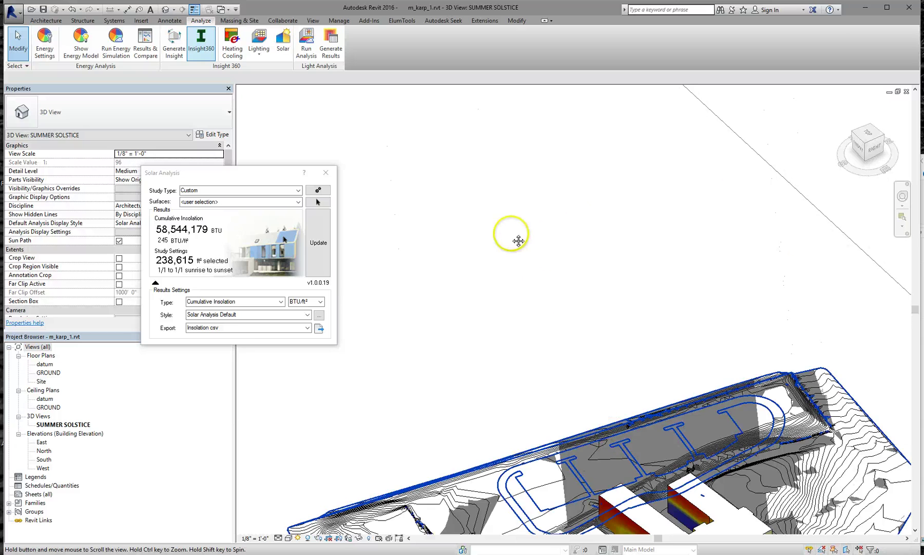
pyautogui.keyDown('shift'); pyautogui.moveTo(519, 241); pyautogui.dragTo(506, 221, button='middle'); pyautogui.keyUp('shift')
pyautogui.scroll(3, 561, 379)
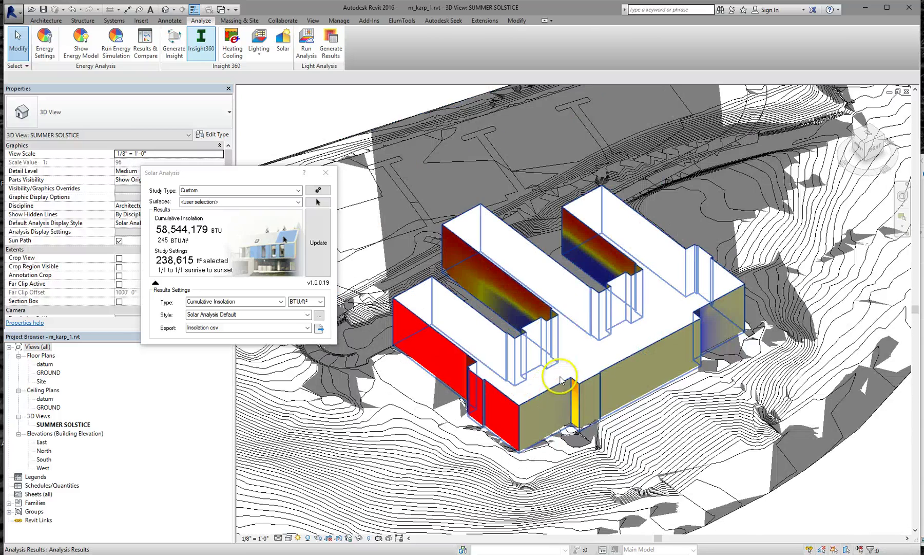
pyautogui.scroll(1, 560, 380)
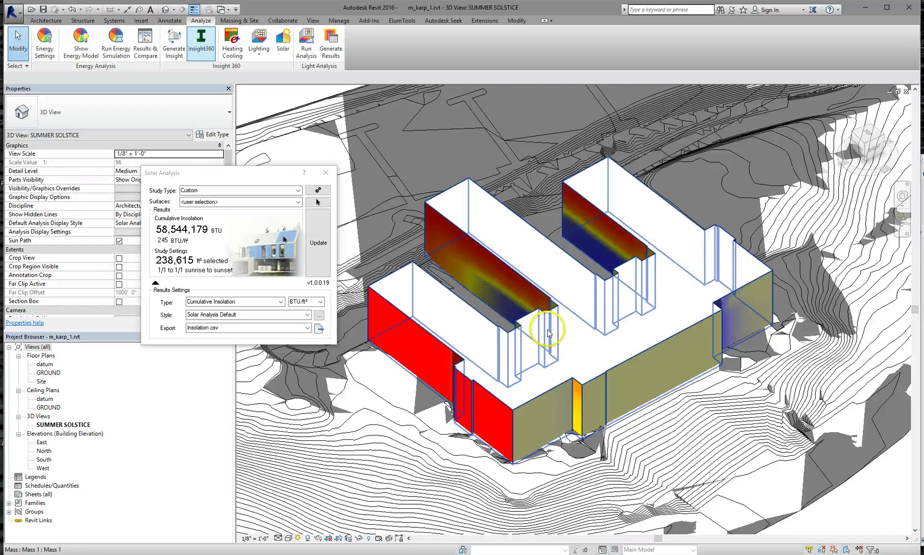
pyautogui.scroll(-2, 548, 330)
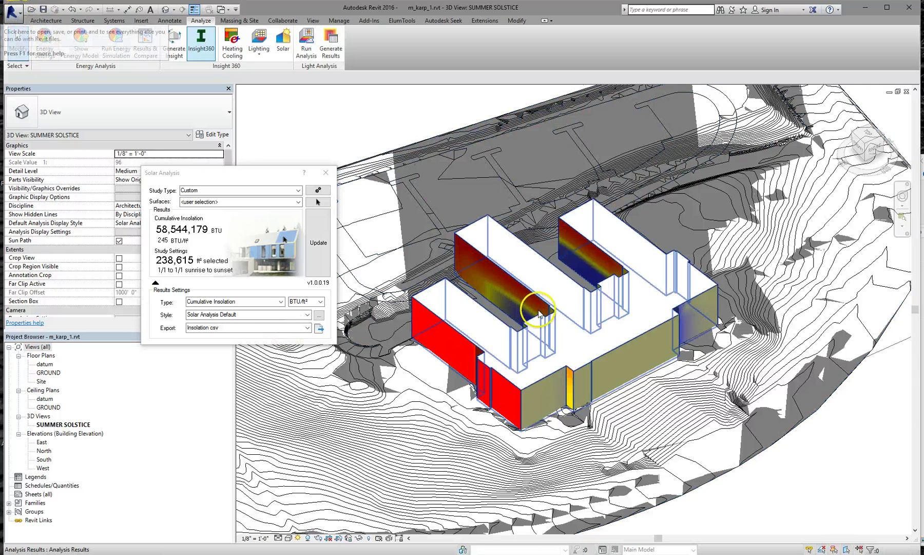
pyautogui.scroll(-3, 543, 322)
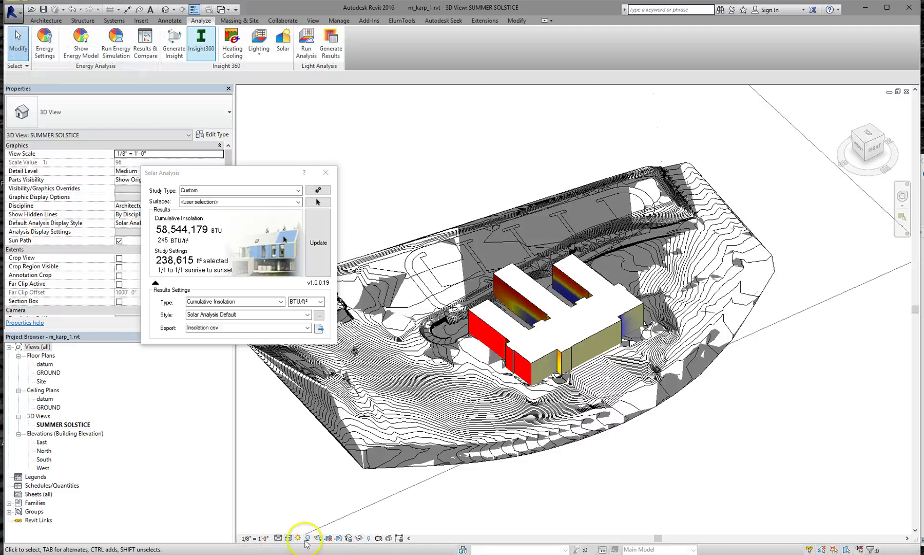
# Step: Make the view's crop region visible and frame the site with the sun path
pyautogui.click(339, 538)
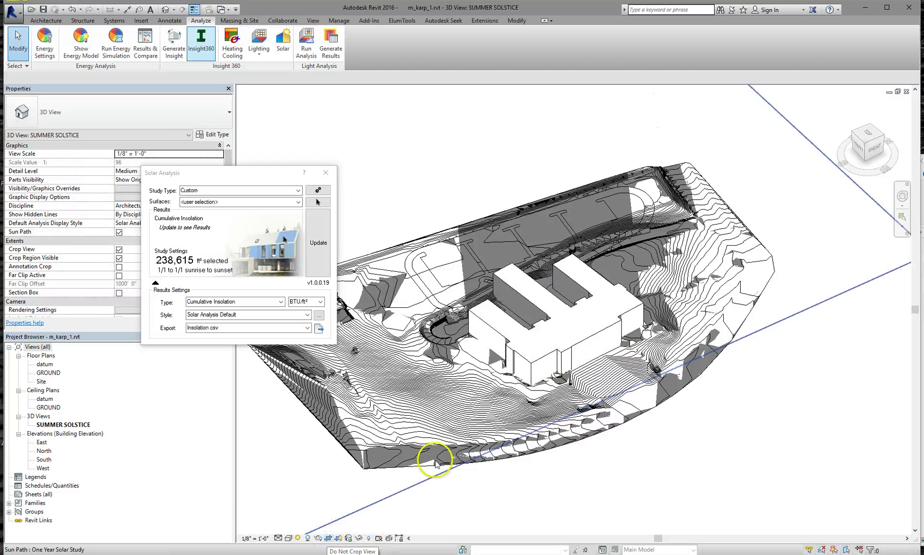
pyautogui.scroll(-3, 479, 448)
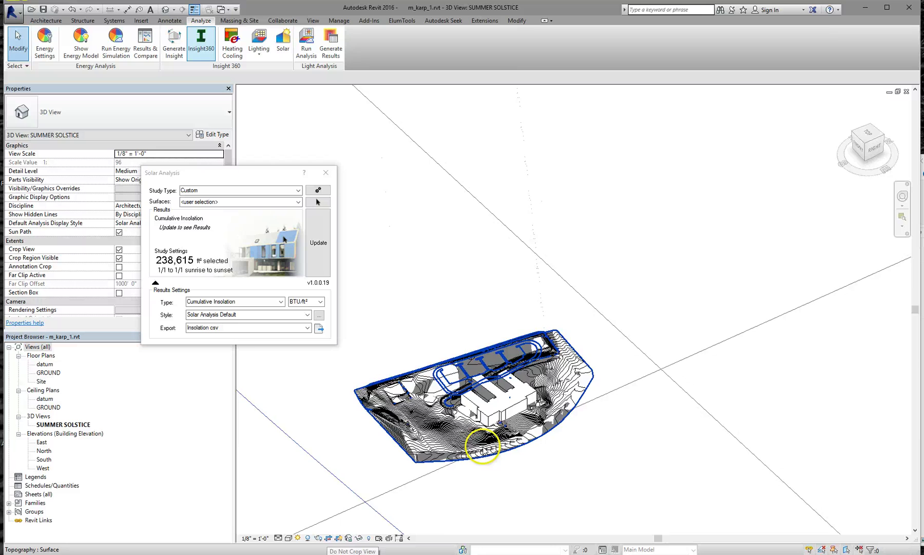
pyautogui.scroll(-4, 483, 446)
pyautogui.moveTo(491, 438); pyautogui.dragTo(591, 361, button='middle')
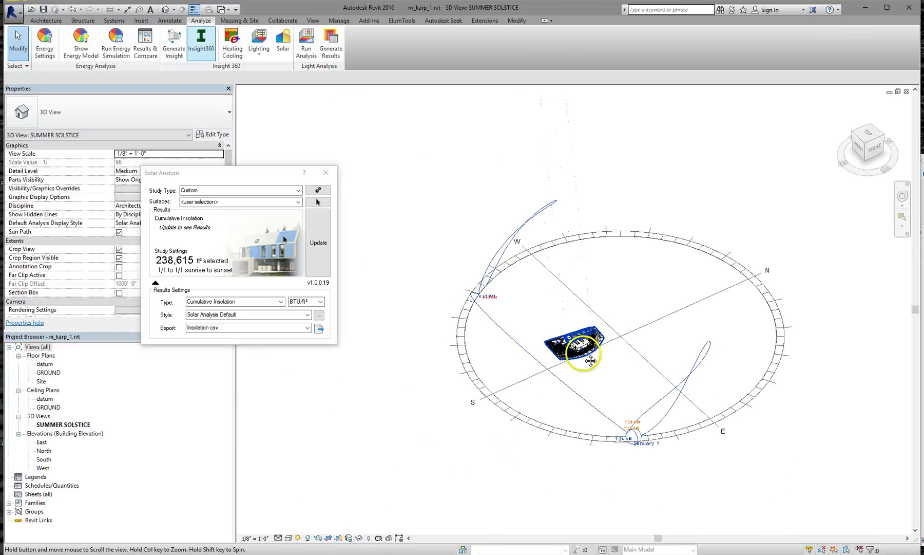
# Step: Turn the sun path off and rerun the insolation, restoring 245 BTU/ft² on the walls
pyautogui.click(298, 538)
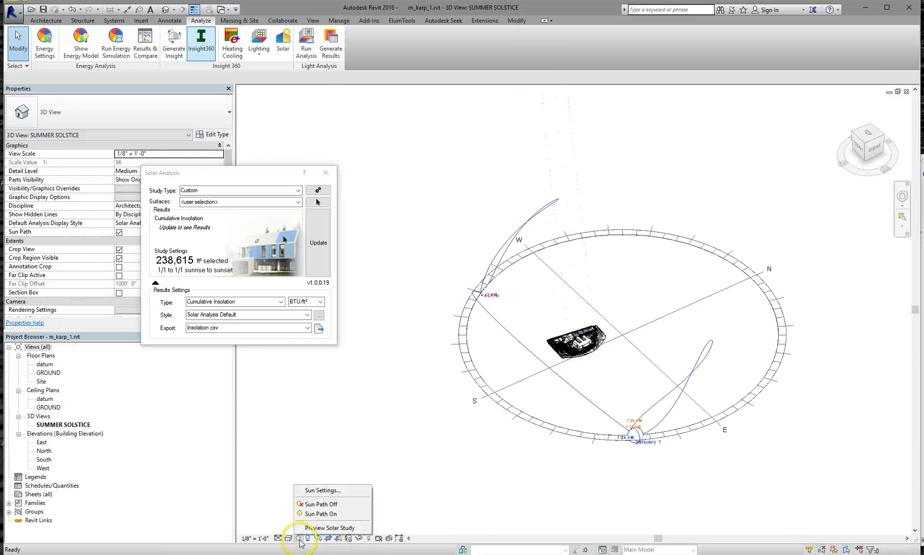
pyautogui.click(321, 513)
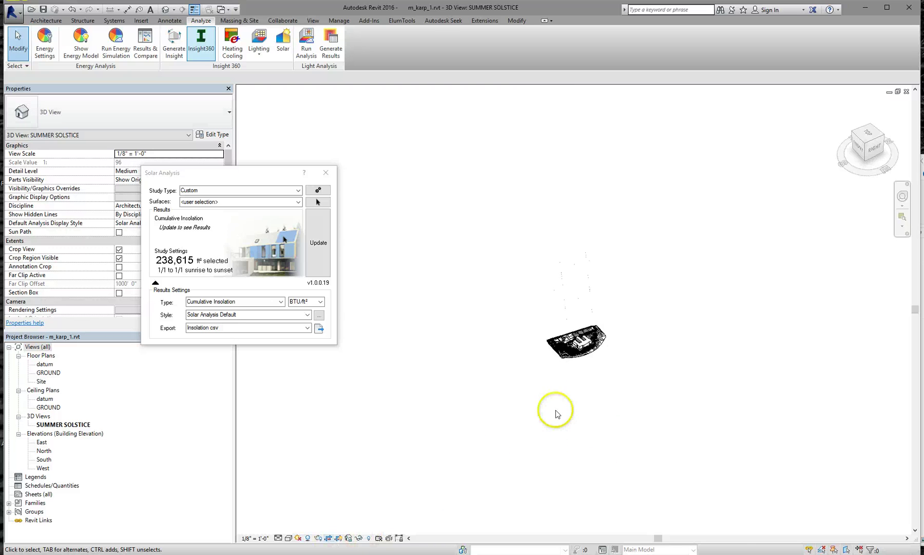
pyautogui.scroll(6, 591, 349)
pyautogui.scroll(5, 565, 311)
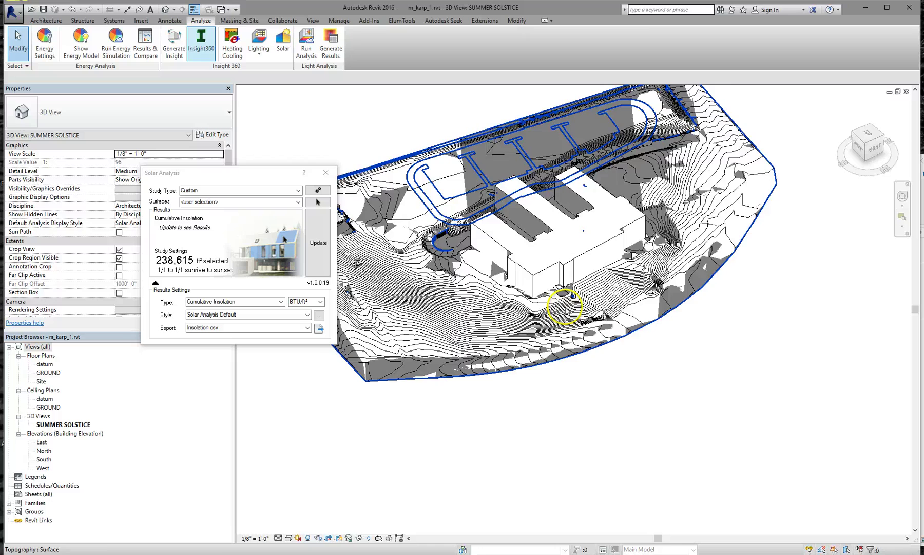
pyautogui.click(316, 292)
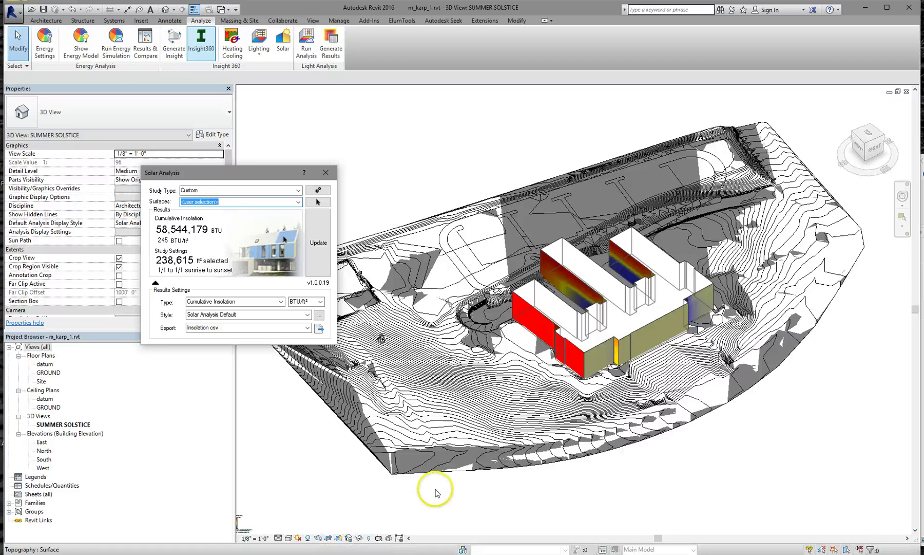
# Step: Pan and zoom in to read the Custom Solar legend, 0 to 1033 BTU/ft²
pyautogui.moveTo(469, 495); pyautogui.dragTo(505, 454, button='middle')
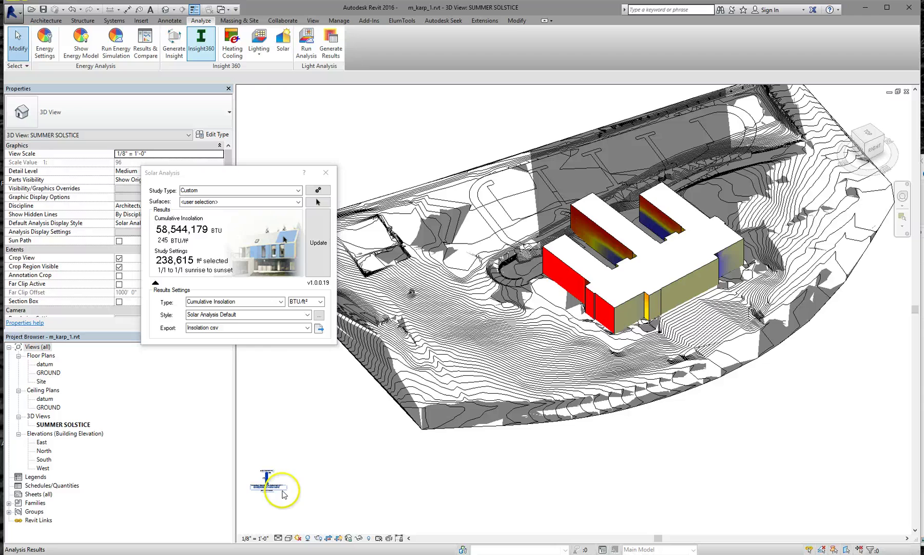
pyautogui.scroll(3, 260, 496)
pyautogui.scroll(5, 259, 498)
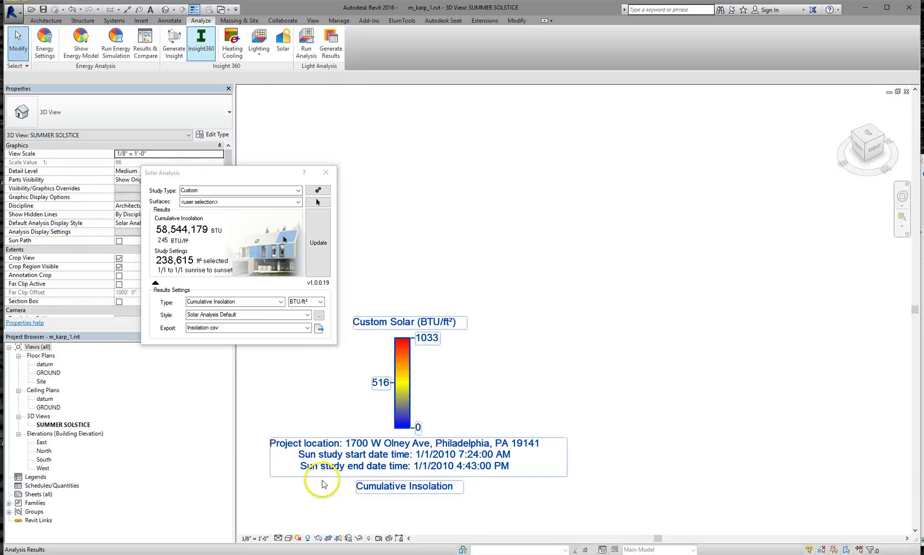
pyautogui.scroll(2, 322, 480)
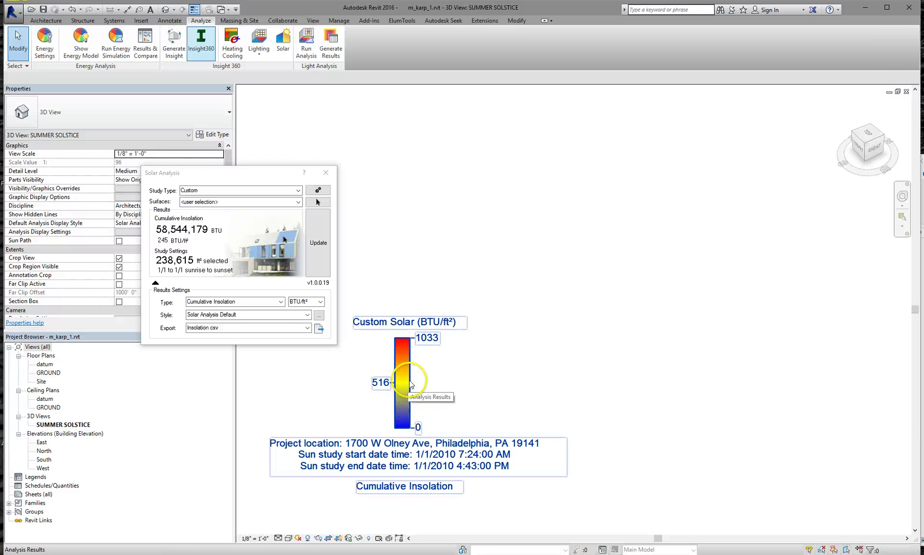
pyautogui.scroll(-5, 494, 355)
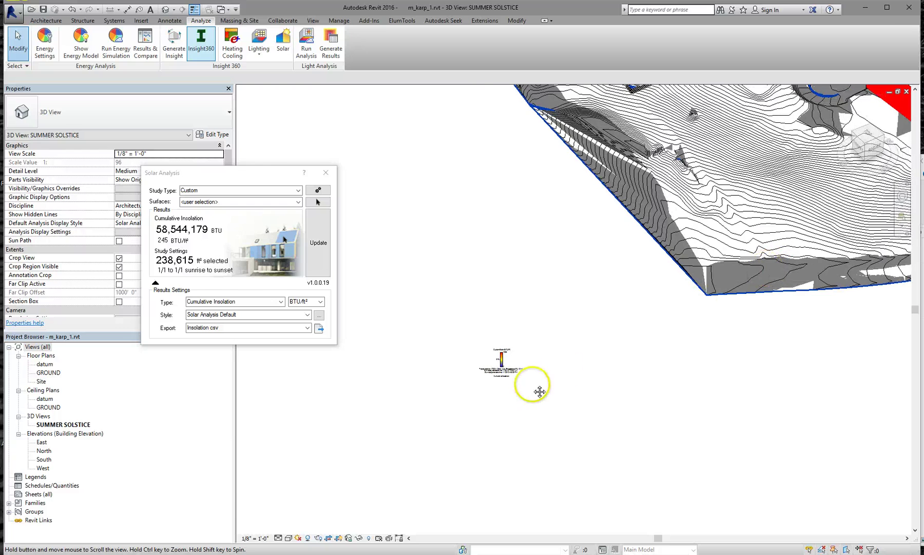
# Step: Zoom out and orbit the model to view the whole site and buildings
pyautogui.keyDown('shift'); pyautogui.moveTo(543, 341); pyautogui.dragTo(555, 324, button='middle'); pyautogui.keyUp('shift')
pyautogui.scroll(-1, 666, 310)
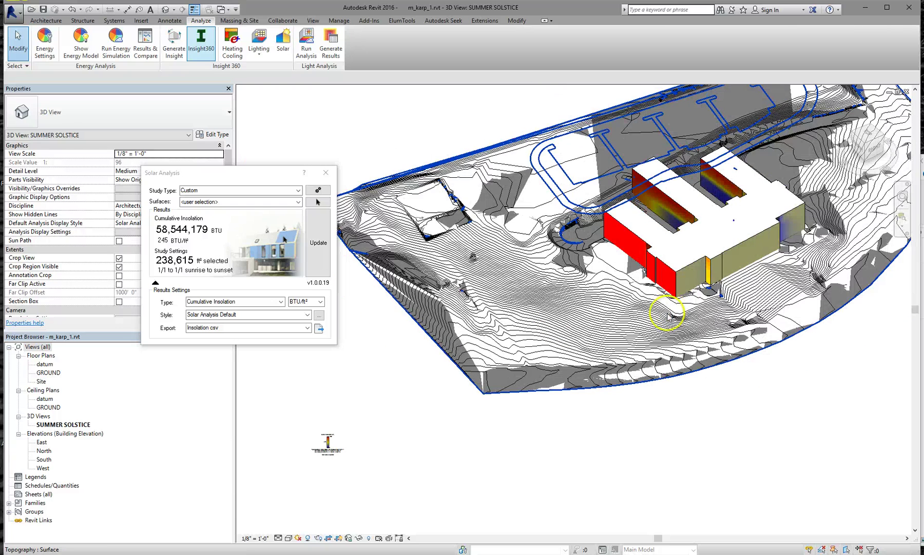
pyautogui.scroll(-1, 601, 344)
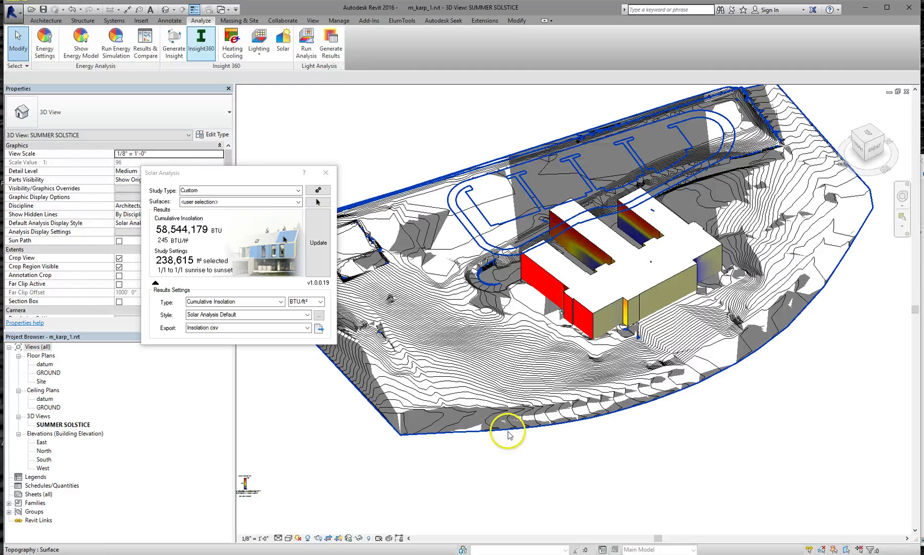
pyautogui.keyDown('shift'); pyautogui.moveTo(557, 413); pyautogui.dragTo(565, 421, button='middle'); pyautogui.keyUp('shift')
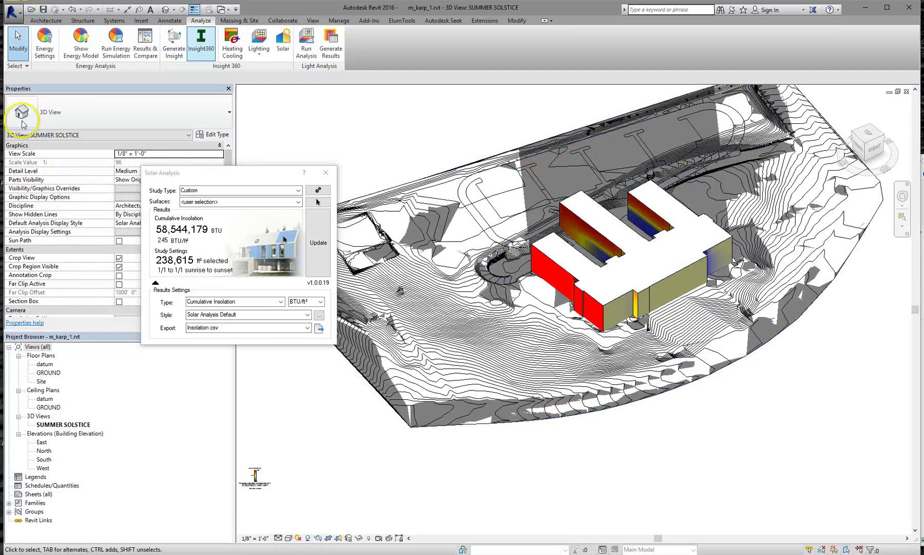
# Step: Bring up the Export Image dialog from the application menu
pyautogui.click(18, 13)
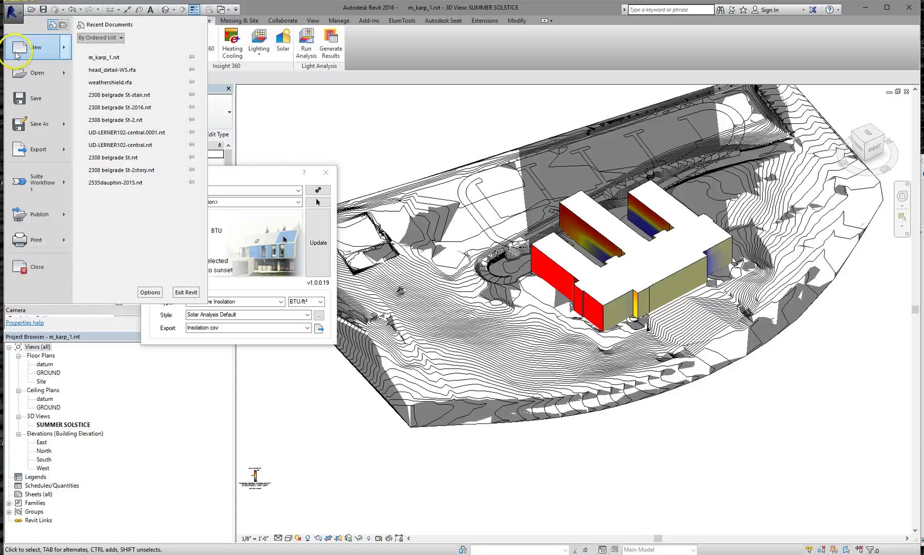
pyautogui.moveTo(54, 157)
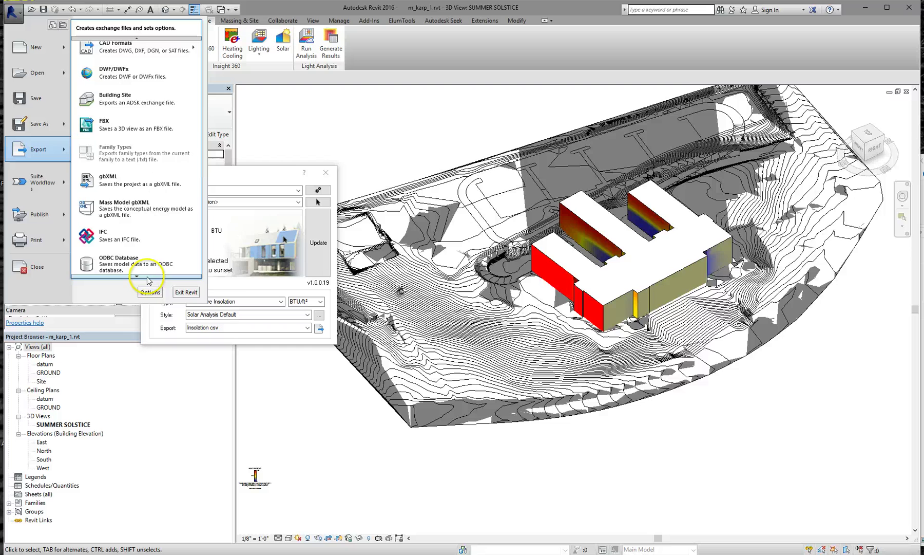
pyautogui.moveTo(142, 279)
pyautogui.moveTo(136, 209)
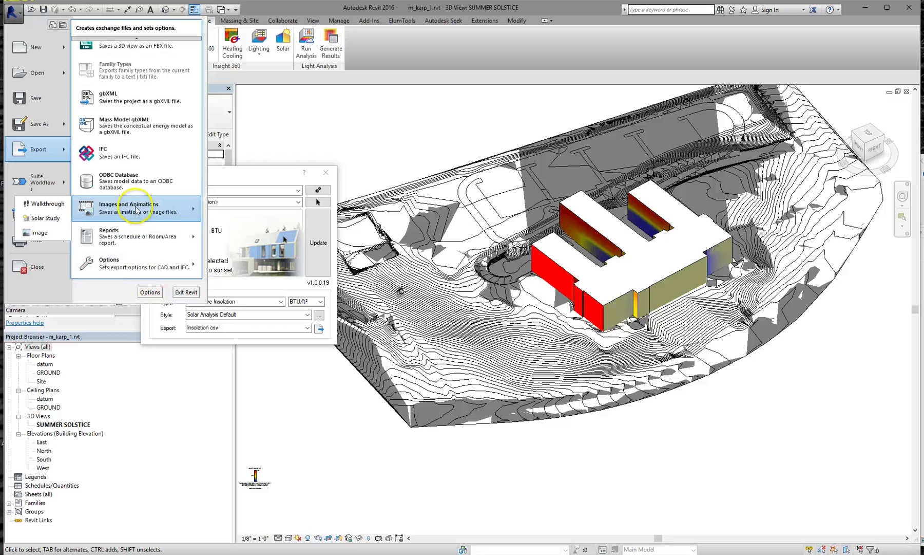
pyautogui.press('Escape')
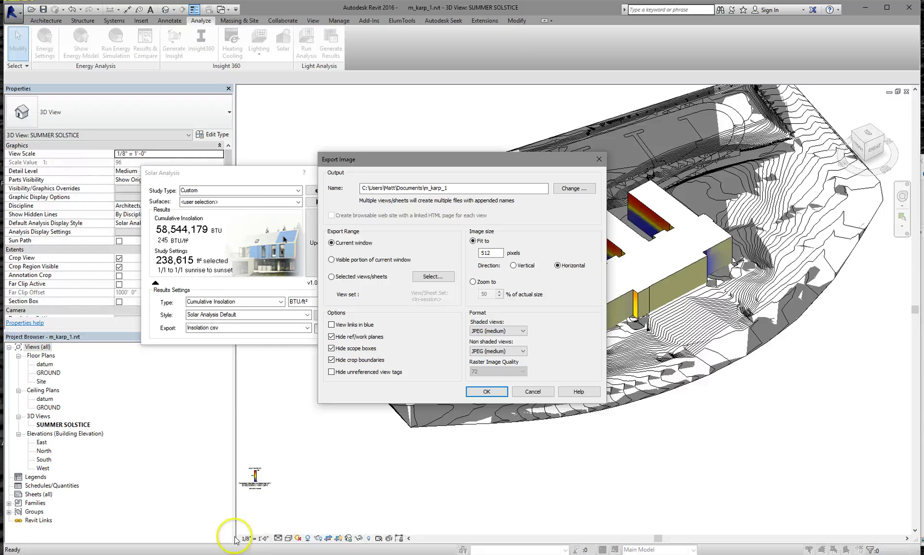
# Step: Set the export size to 100% of actual size with raster image quality 150
pyautogui.click(473, 281)
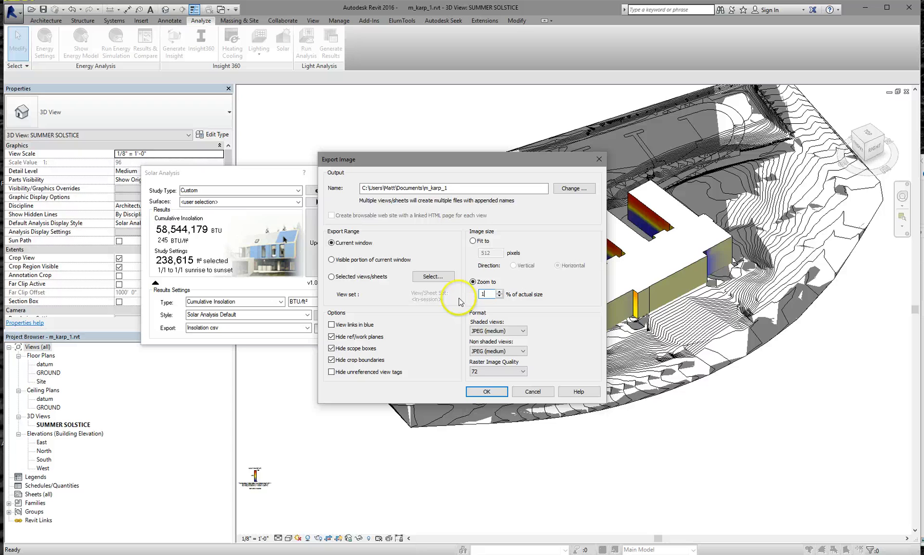
pyautogui.click(497, 371)
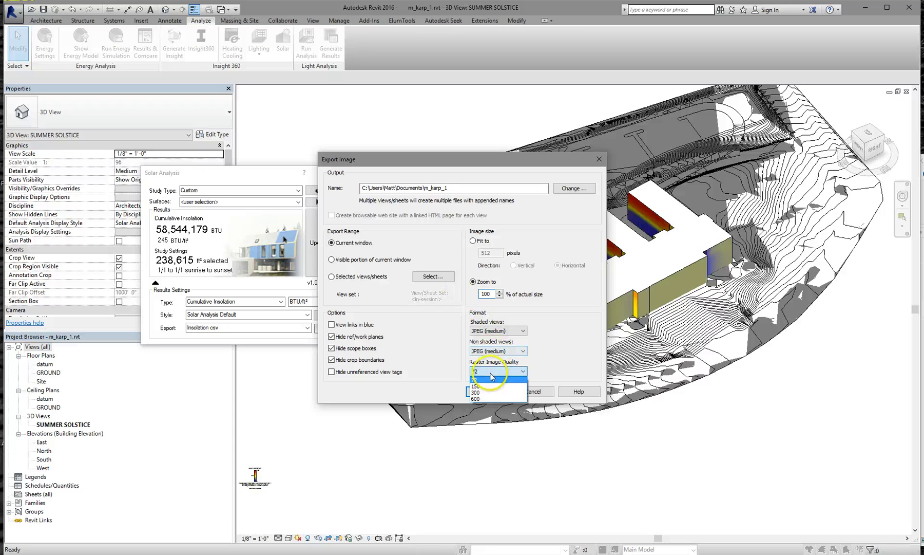
pyautogui.click(501, 380)
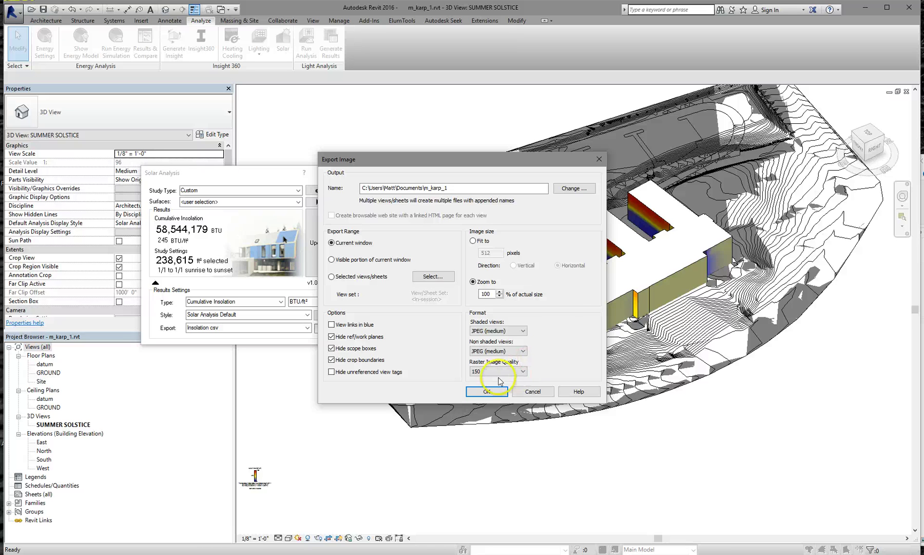
# Step: Cancel the image export and zoom back in on the model
pyautogui.click(531, 393)
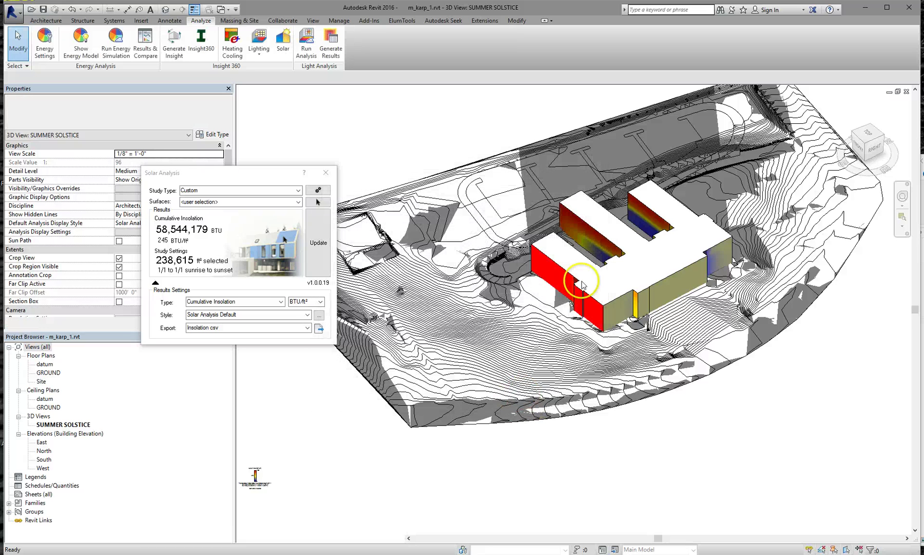
pyautogui.scroll(2, 674, 261)
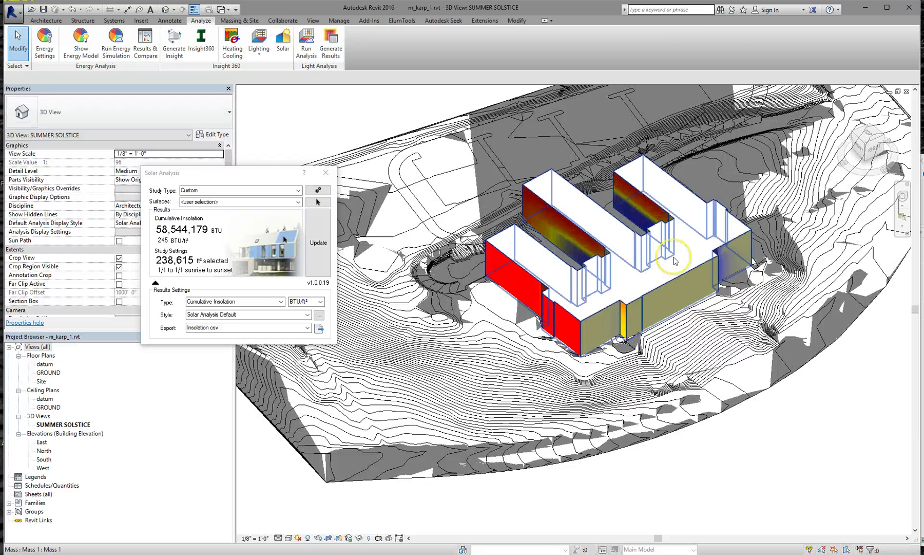
pyautogui.scroll(1, 671, 254)
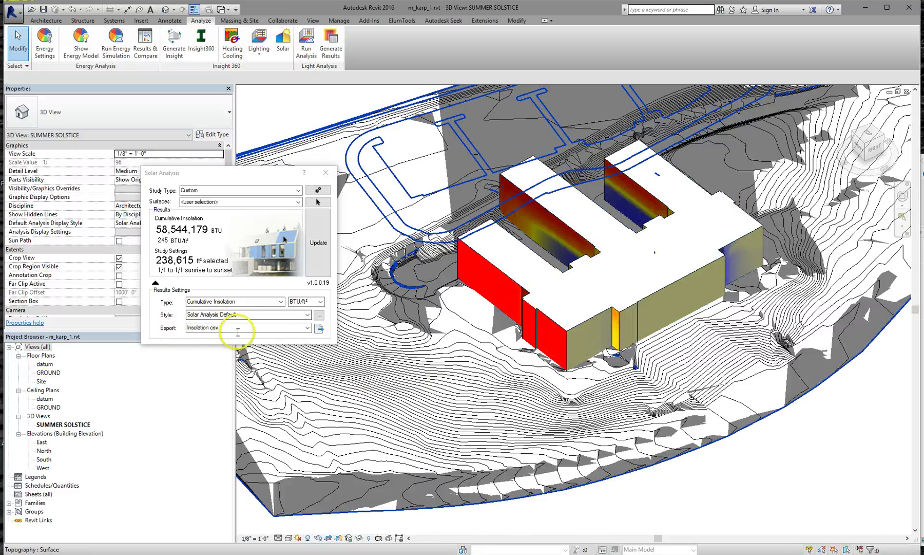
# Step: Apply the Winter Solar Study sun settings and rerun insolation, giving 241 BTU/ft² for 12/21
pyautogui.click(298, 538)
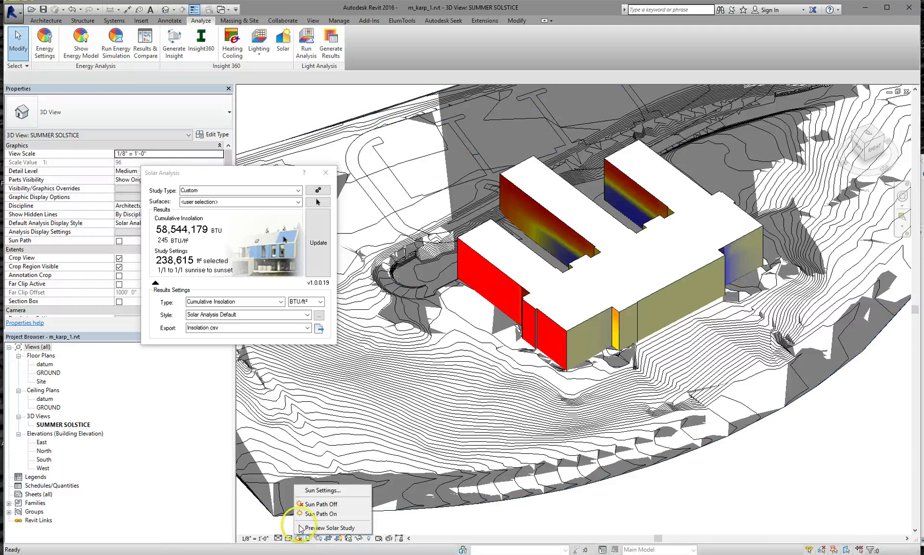
pyautogui.click(310, 492)
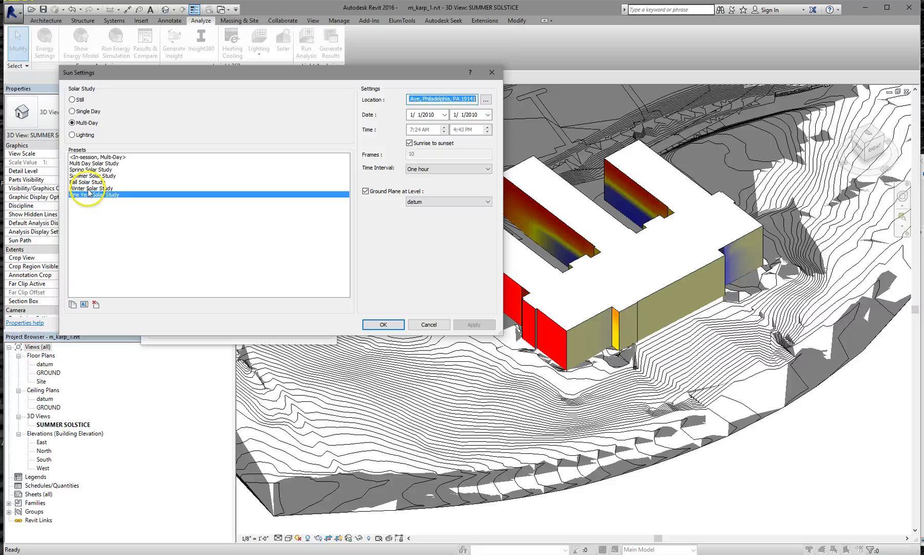
pyautogui.click(91, 189)
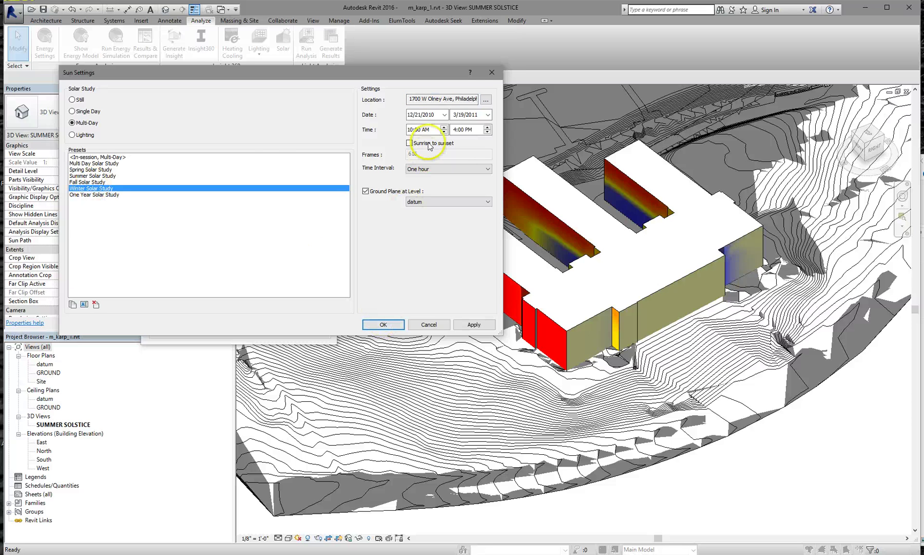
pyautogui.click(384, 324)
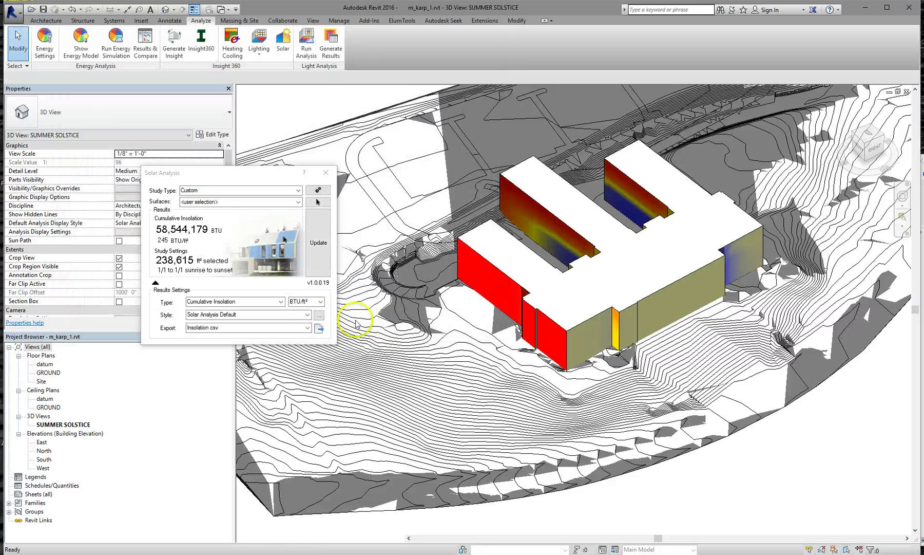
pyautogui.click(319, 246)
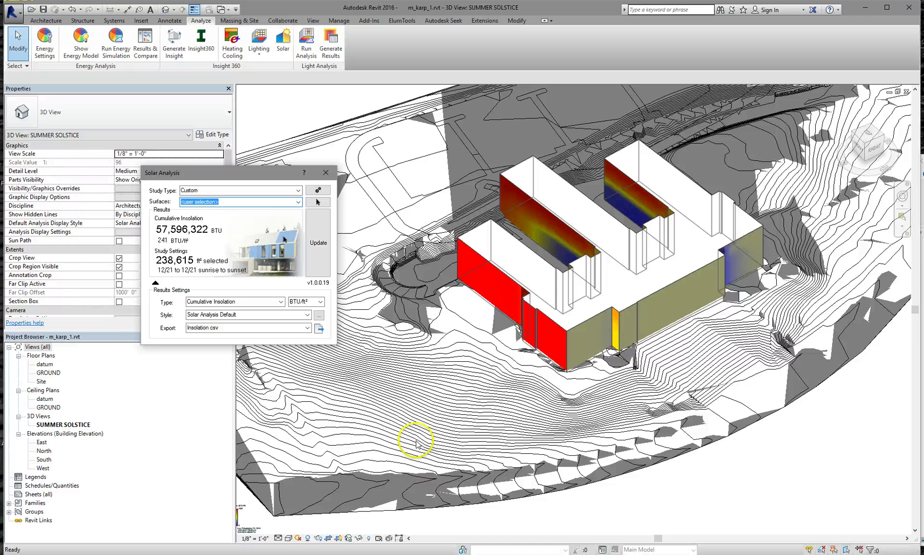
# Step: Switch to Fall Solar Study with ground plane at GROUND and rerun, giving 389 BTU/ft² for 9/22
pyautogui.click(298, 538)
pyautogui.click(317, 490)
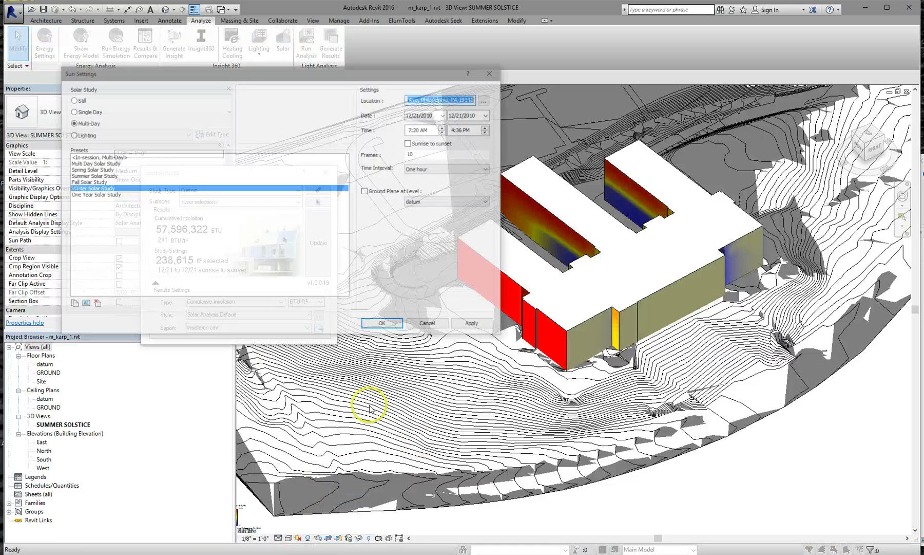
pyautogui.click(95, 182)
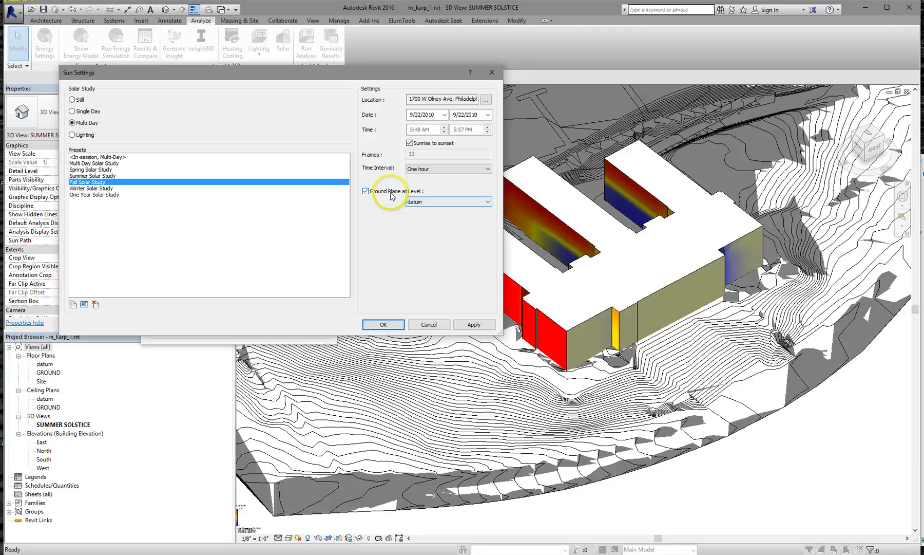
pyautogui.click(424, 202)
pyautogui.click(427, 217)
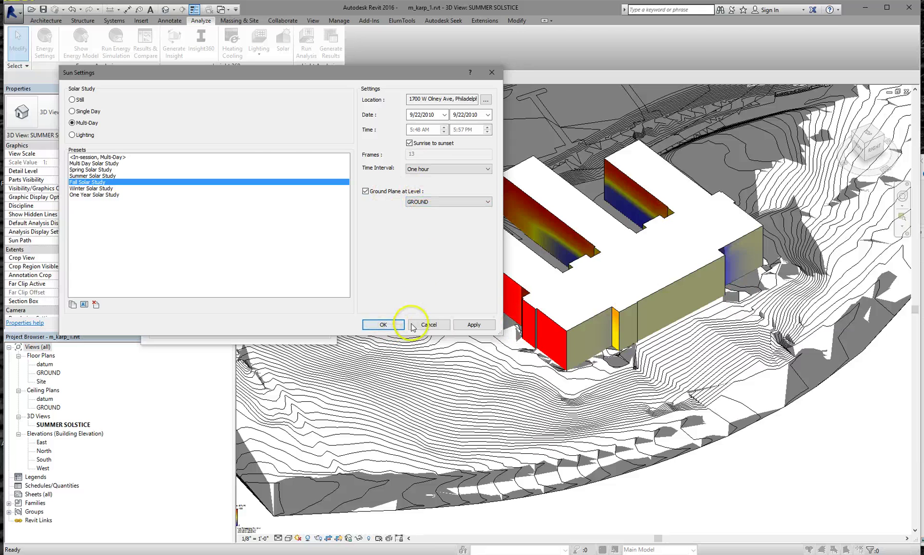
pyautogui.click(392, 325)
pyautogui.click(320, 272)
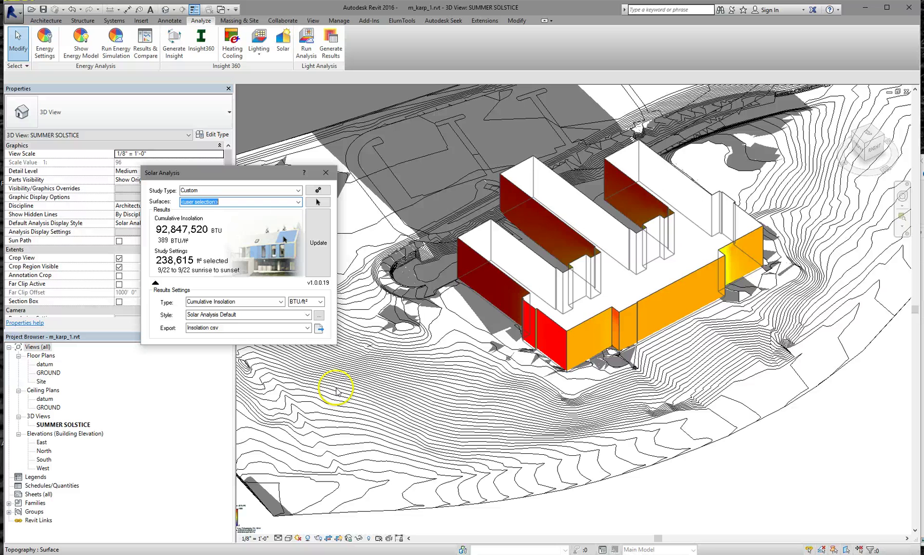
# Step: Extend the Fall Solar Study to 9/22–12/22 and rerun, yielding 24,989 BTU/ft² on the walls
pyautogui.click(299, 538)
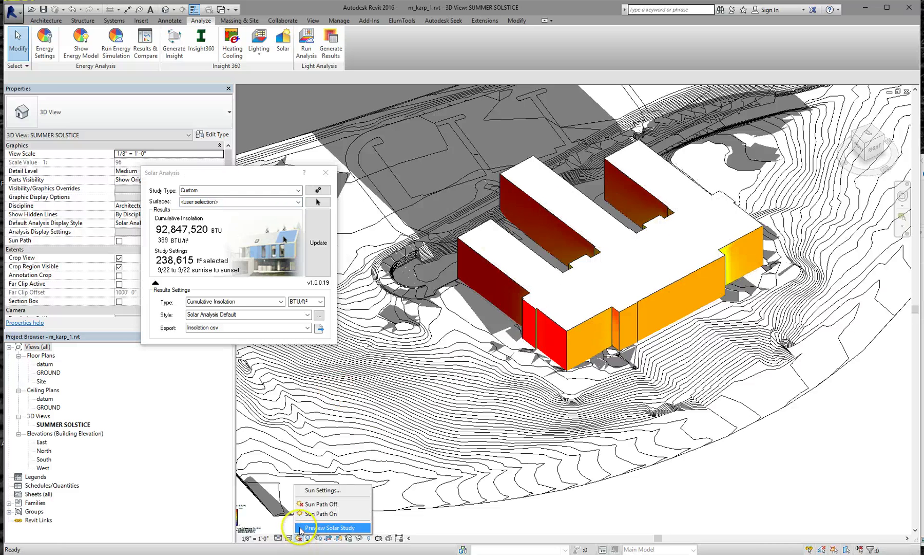
pyautogui.click(332, 491)
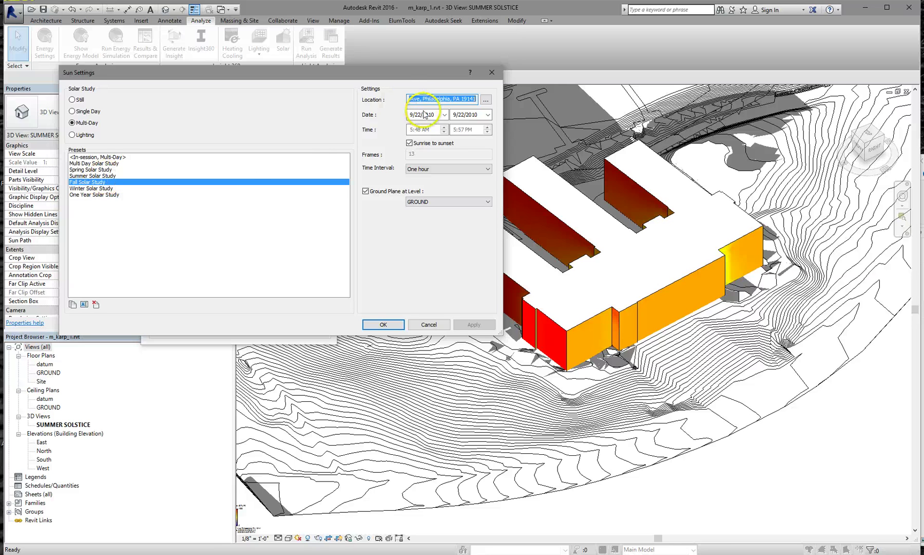
pyautogui.click(86, 189)
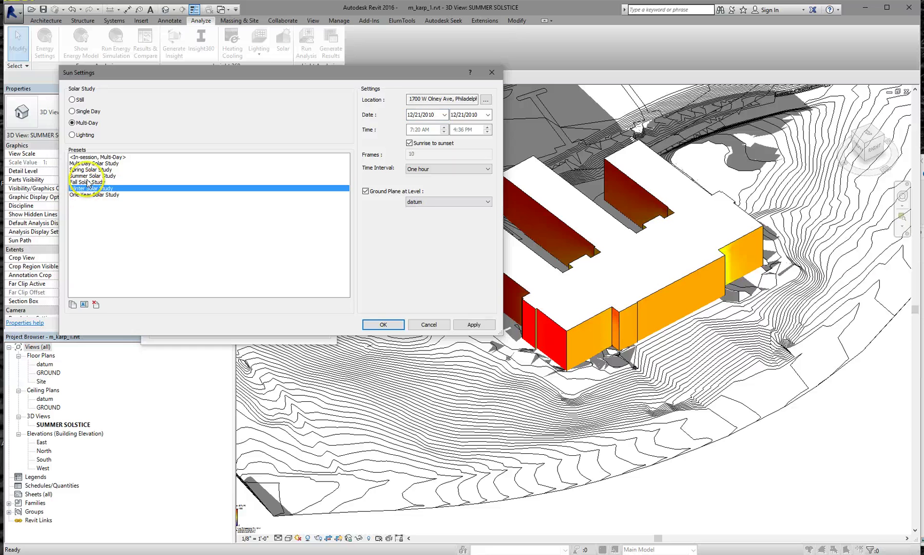
pyautogui.click(89, 182)
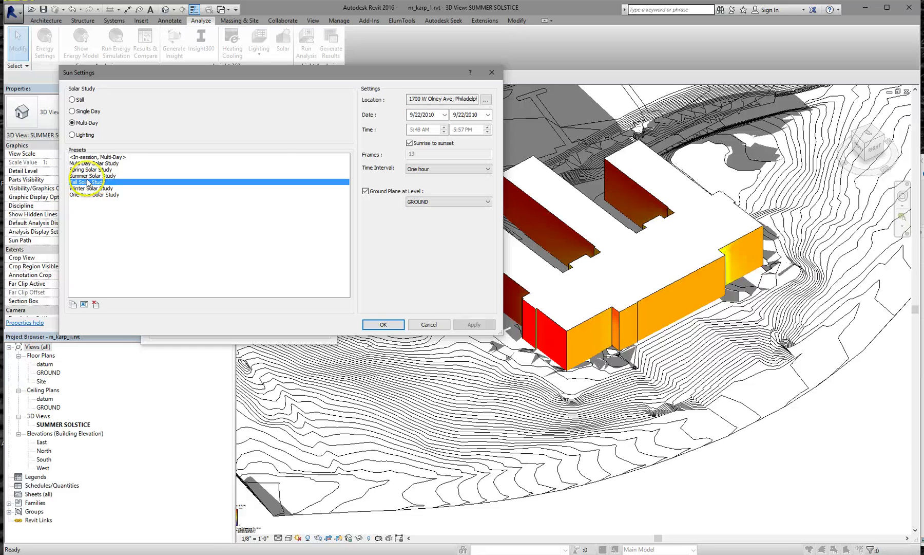
pyautogui.click(428, 116)
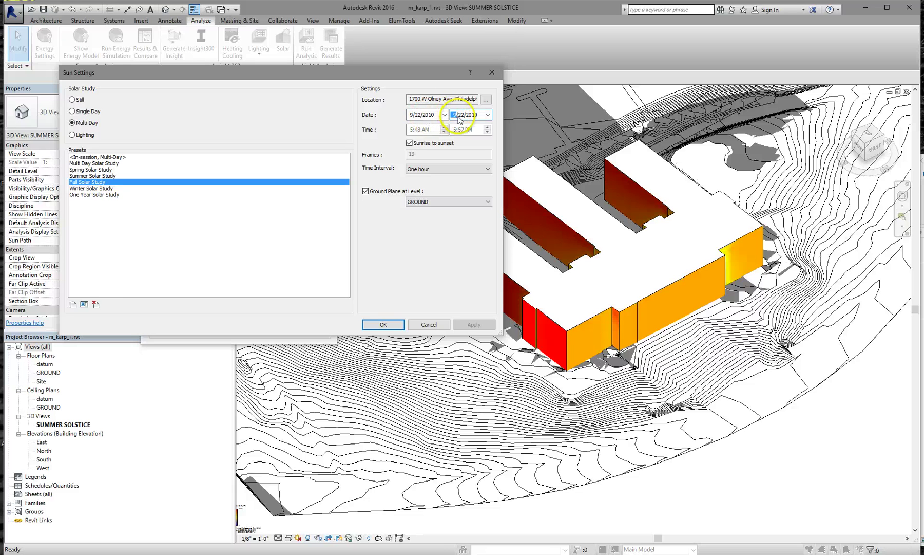
pyautogui.click(417, 114)
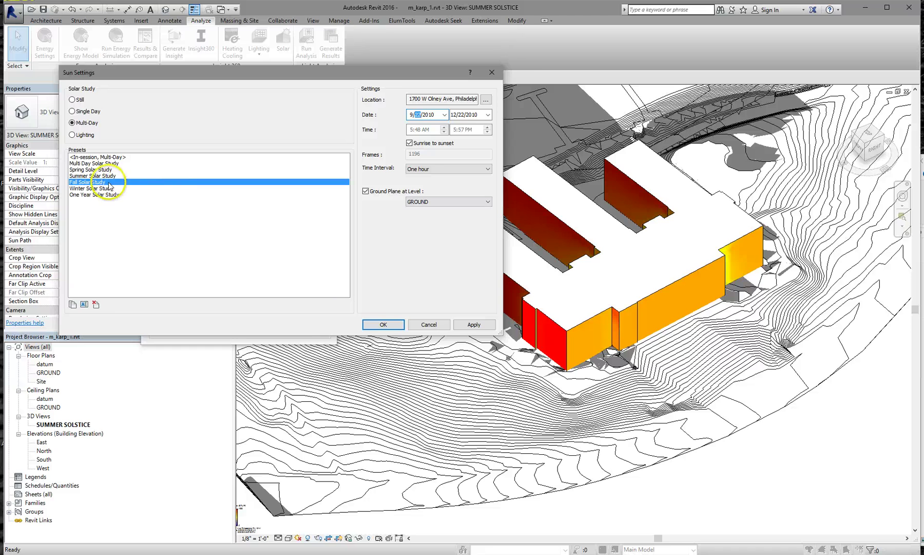
pyautogui.click(382, 324)
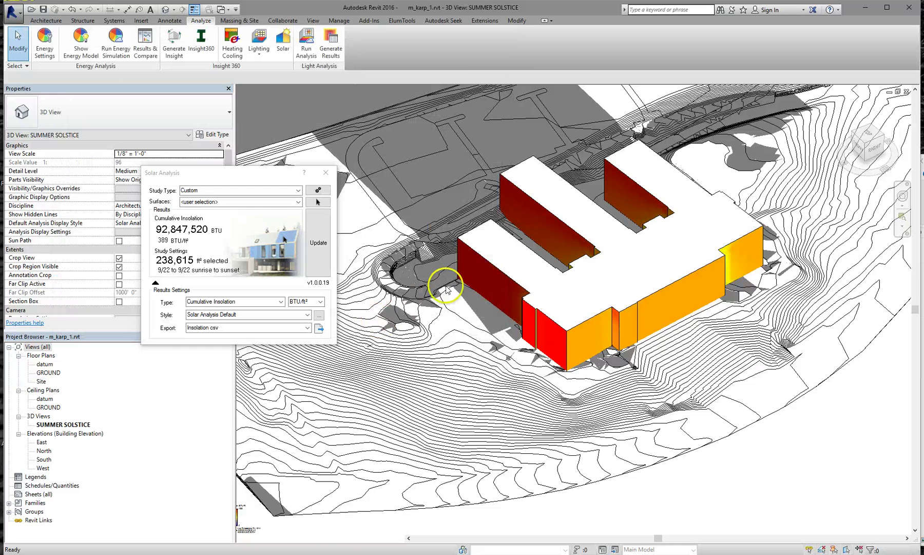
pyautogui.click(322, 264)
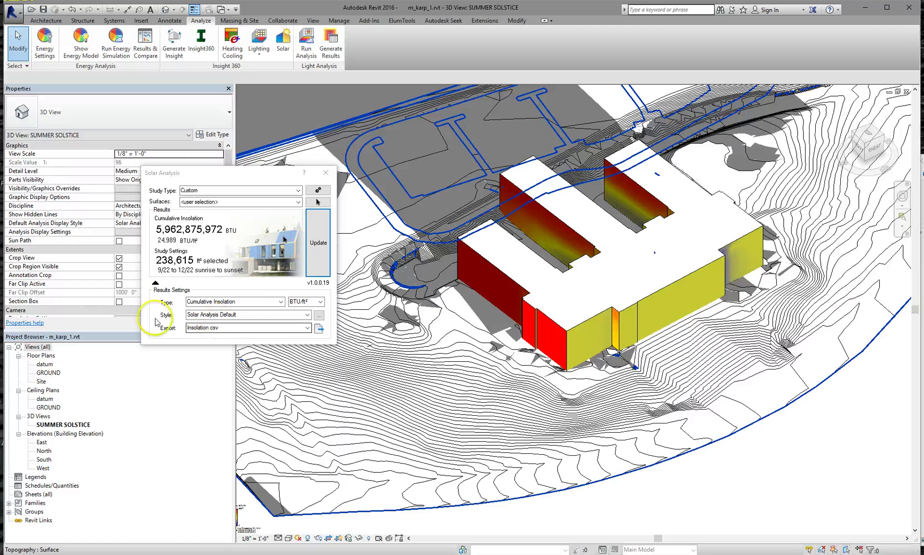
# Step: Apply the Winter Solar Study preset and start an insolation update
pyautogui.click(298, 538)
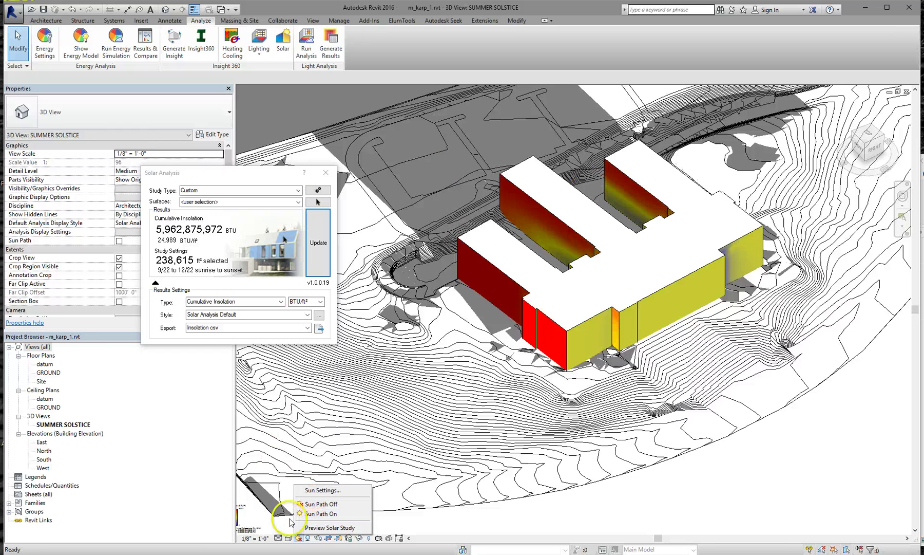
pyautogui.click(322, 490)
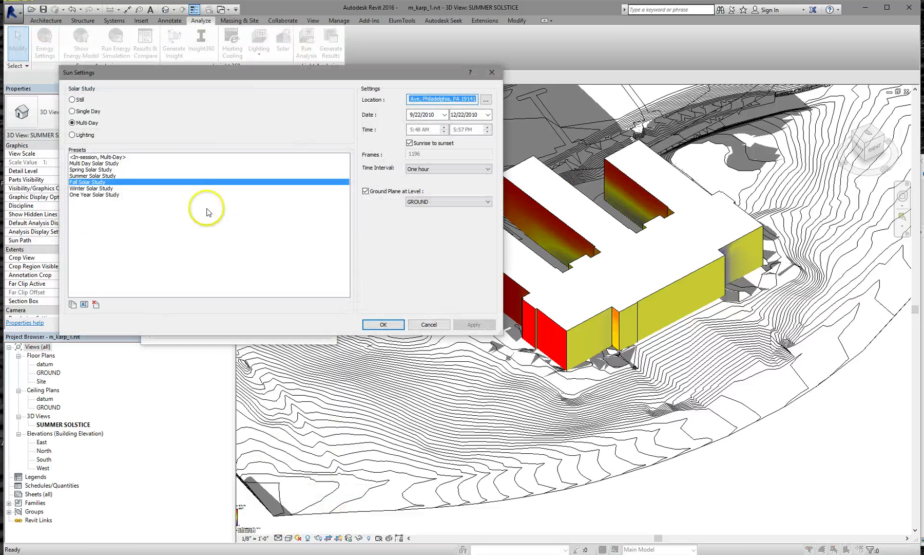
pyautogui.click(100, 189)
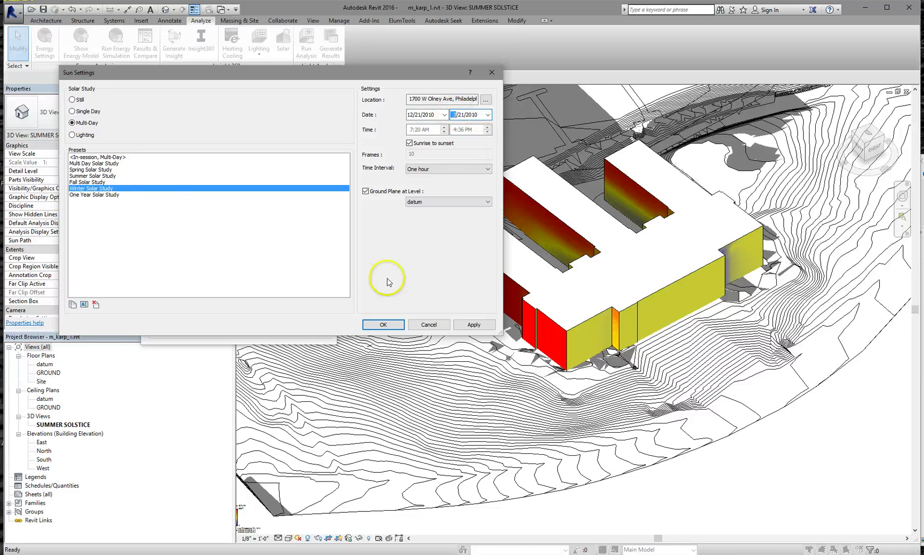
pyautogui.click(383, 325)
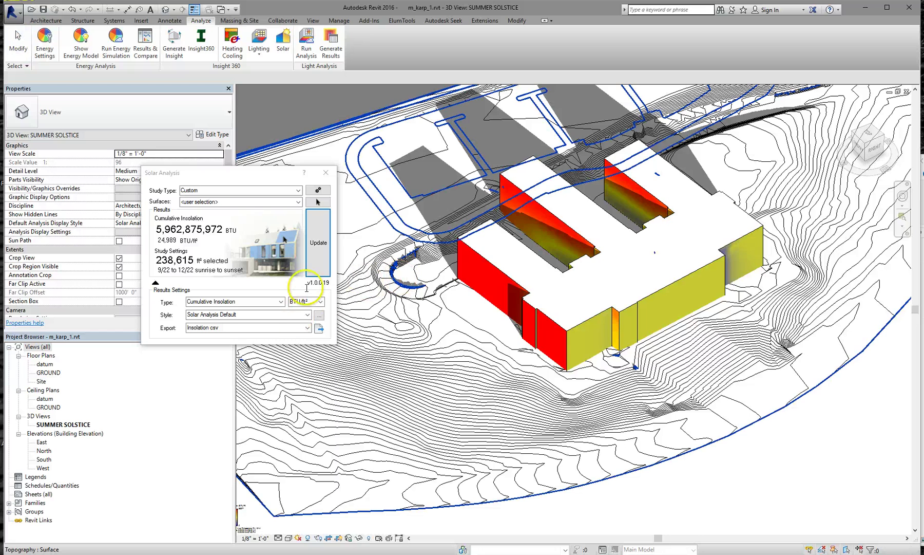
pyautogui.click(318, 249)
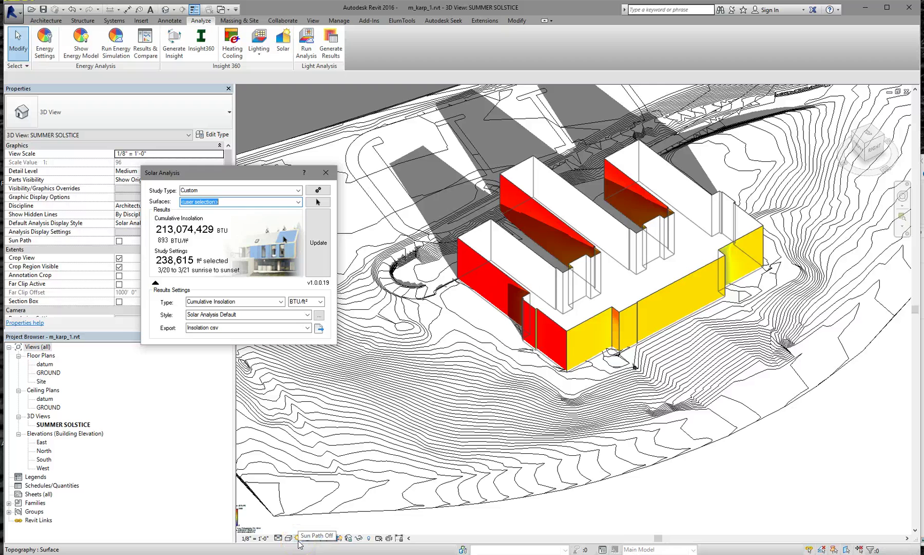
# Step: Change the winter study's start month to 12 so it spans 12/20 to 12/21
pyautogui.click(299, 538)
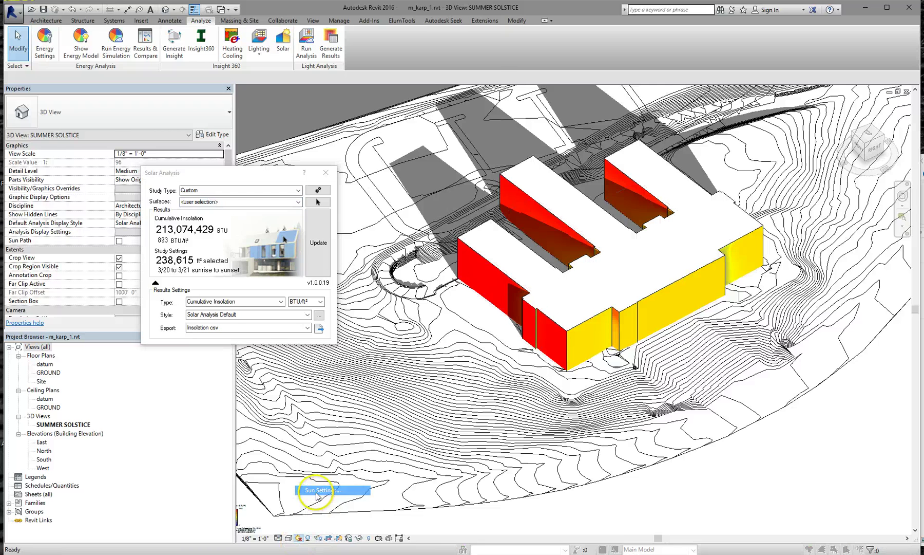
pyautogui.click(310, 489)
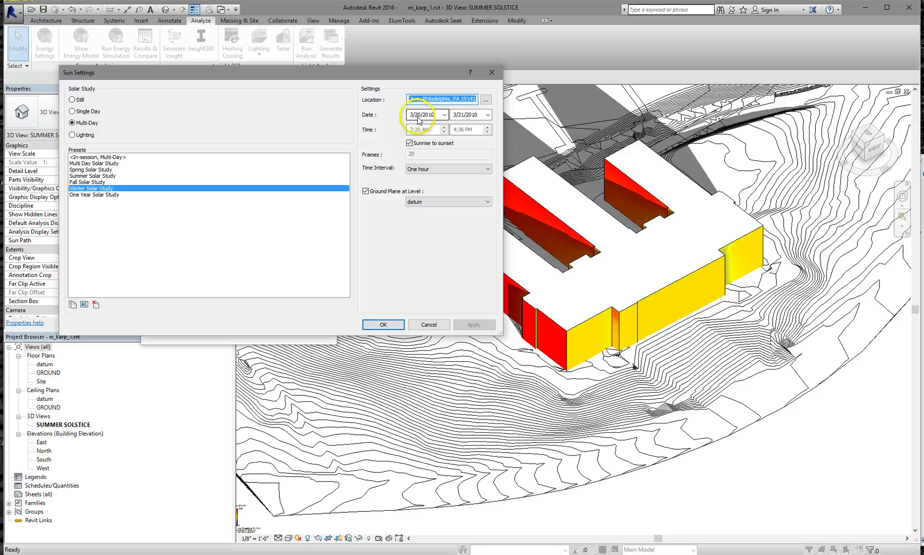
pyautogui.write('12')
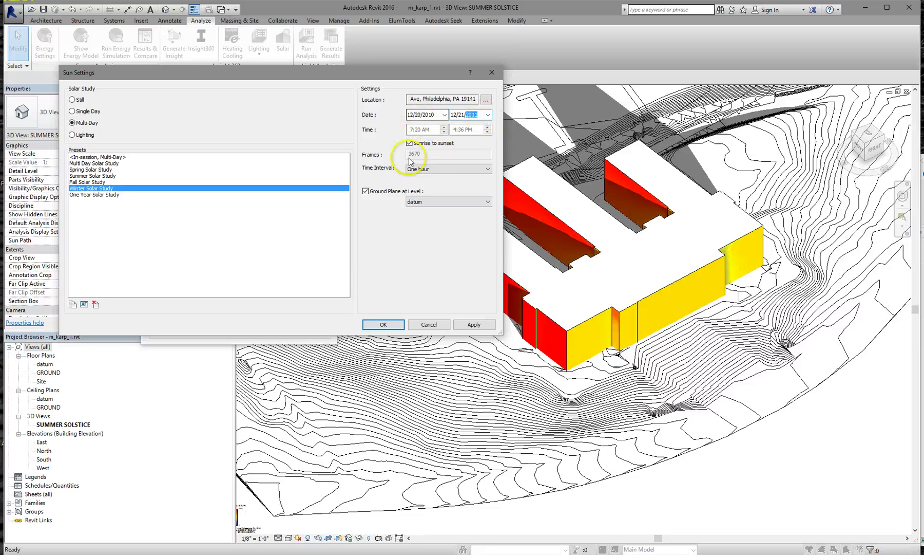
pyautogui.click(383, 325)
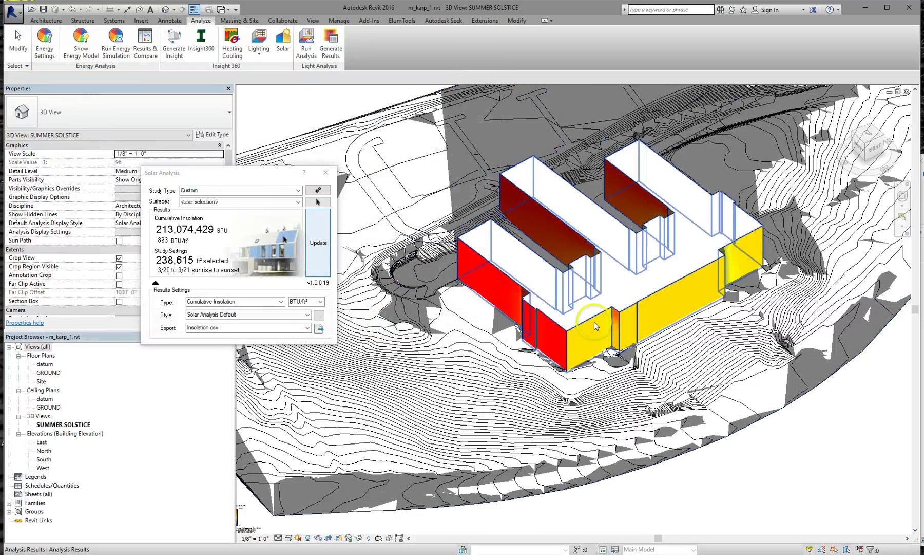
# Step: Rerun the 12/20–12/21 winter analysis past the abort prompt, giving 438 BTU/ft²
pyautogui.click(318, 242)
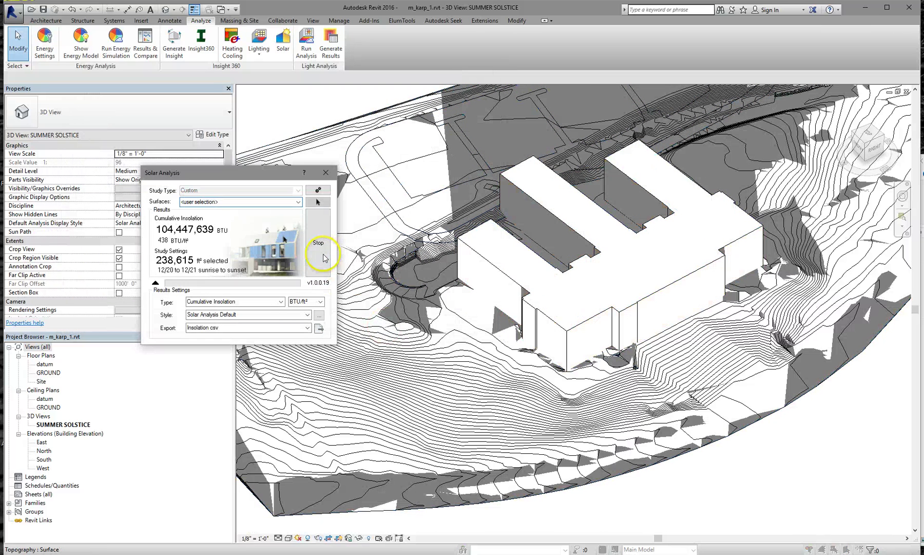
pyautogui.click(308, 389)
pyautogui.click(430, 297)
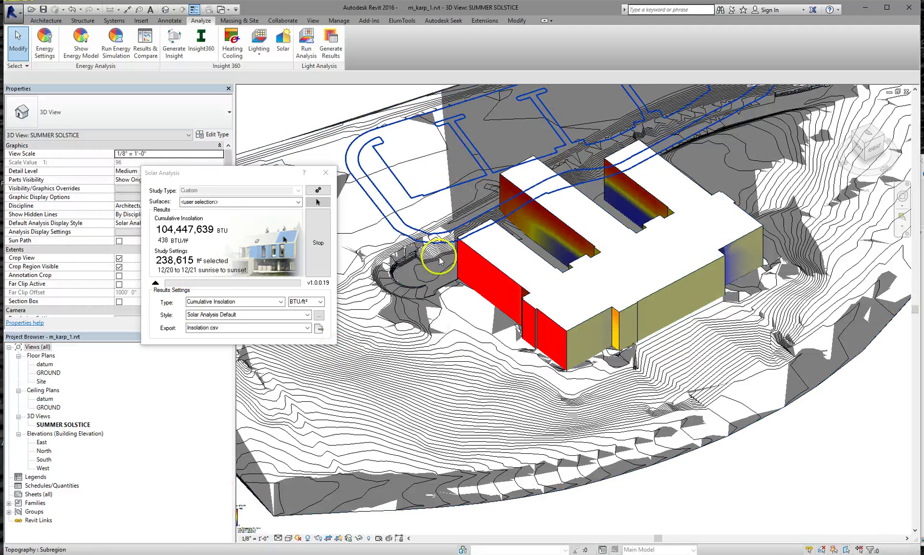
pyautogui.click(544, 413)
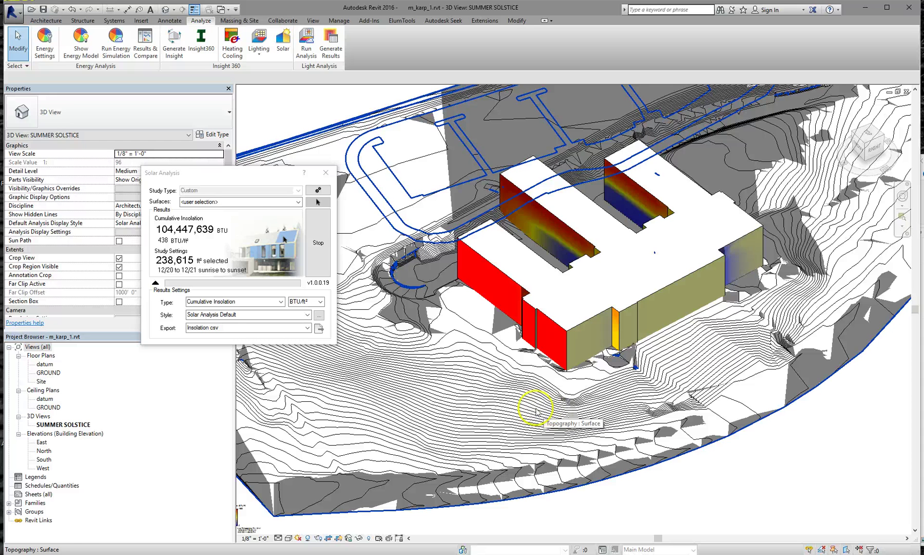